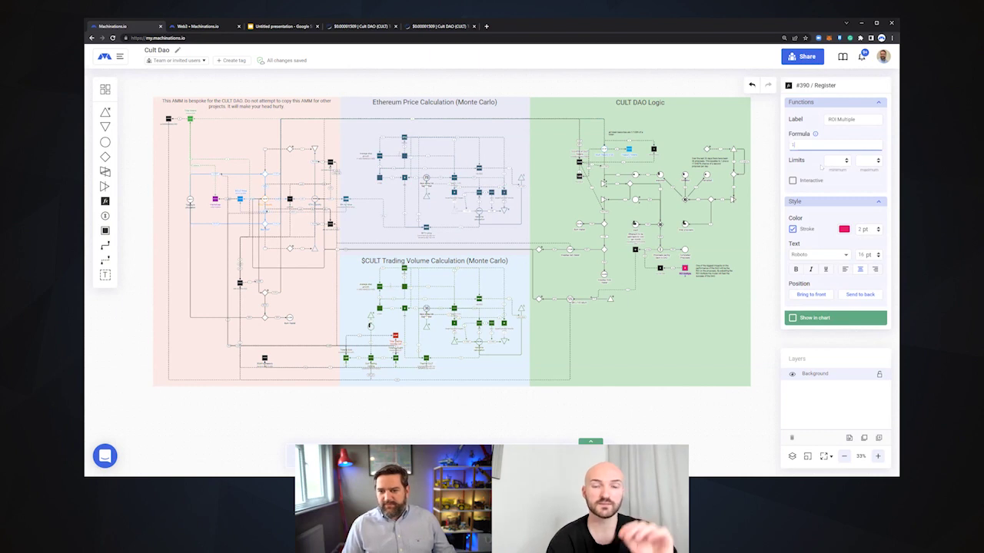
{"action": "left_click", "coordinate": [820, 167]}
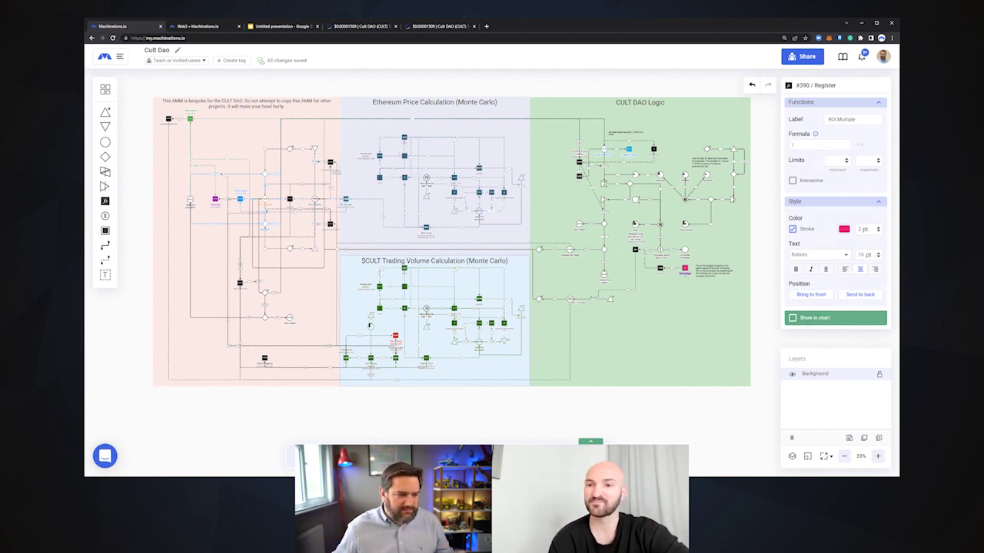
{"action": "left_click", "coordinate": [878, 456]}
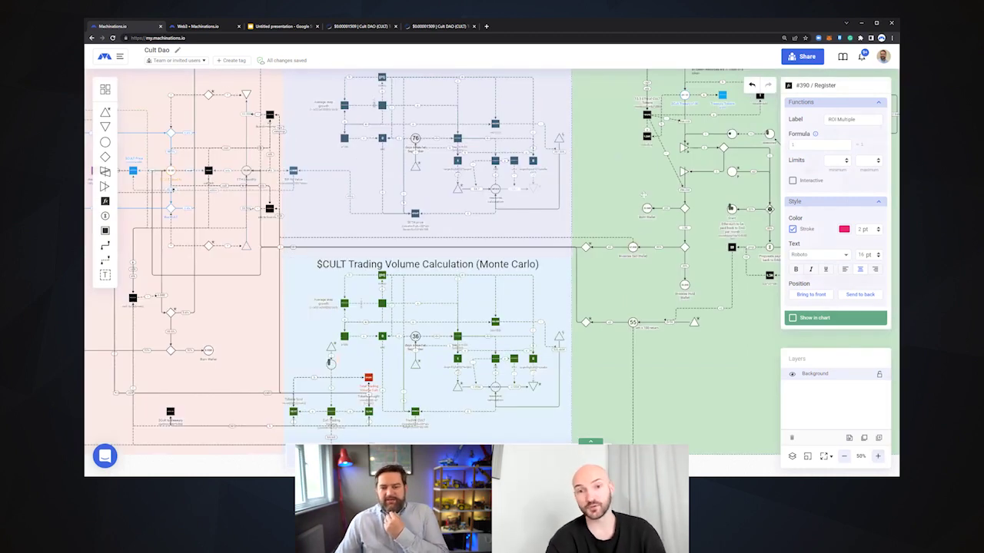
{"action": "left_click_drag", "start_coordinate": [598, 198], "coordinate": [414, 239]}
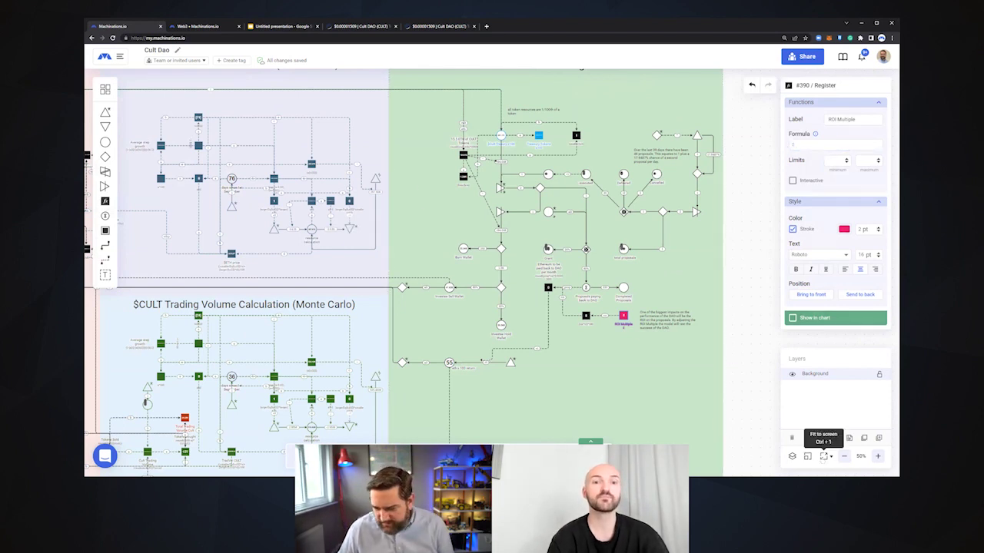
{"action": "left_click", "coordinate": [824, 456]}
{"action": "left_click", "coordinate": [715, 359]}
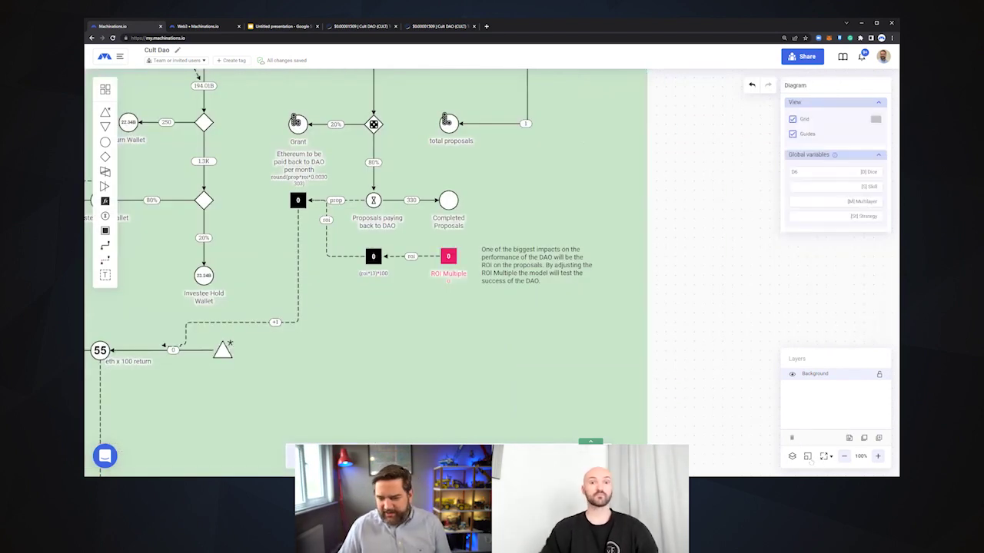
{"action": "left_click", "coordinate": [824, 456]}
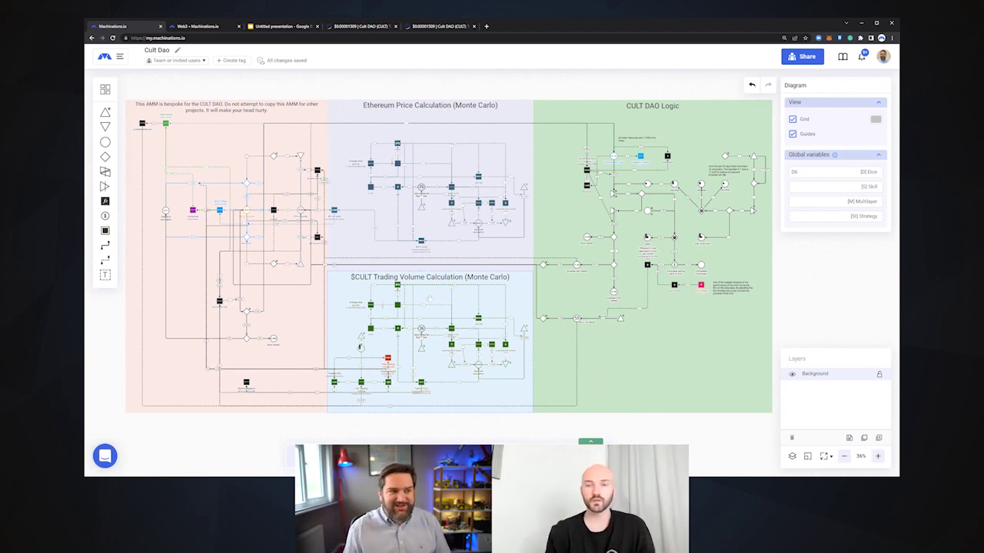
Step: In Google Slides, compare slide 2's green chart, then return to slide 3's multi-run line chart
{"action": "left_click", "coordinate": [277, 28]}
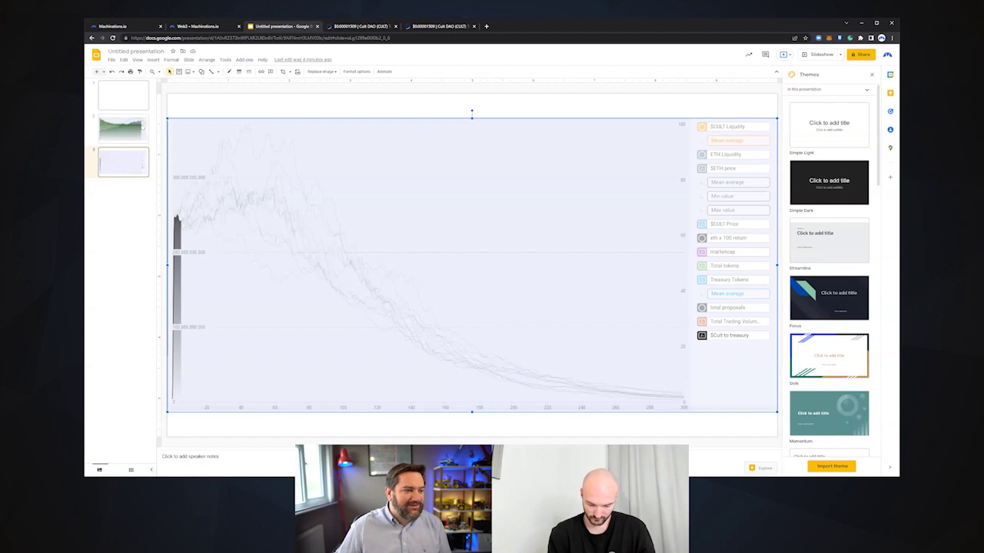
{"action": "key", "text": "Up"}
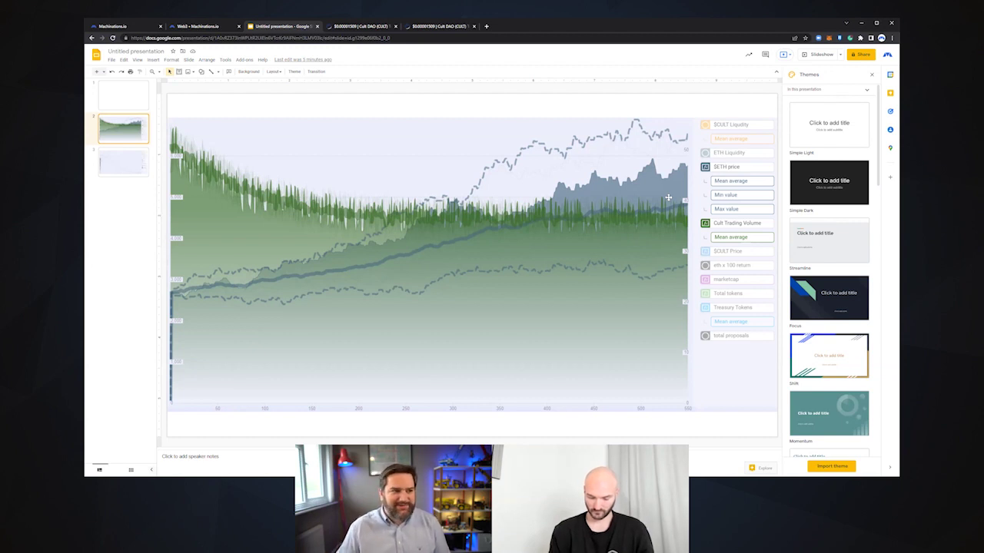
{"action": "left_click", "coordinate": [125, 163]}
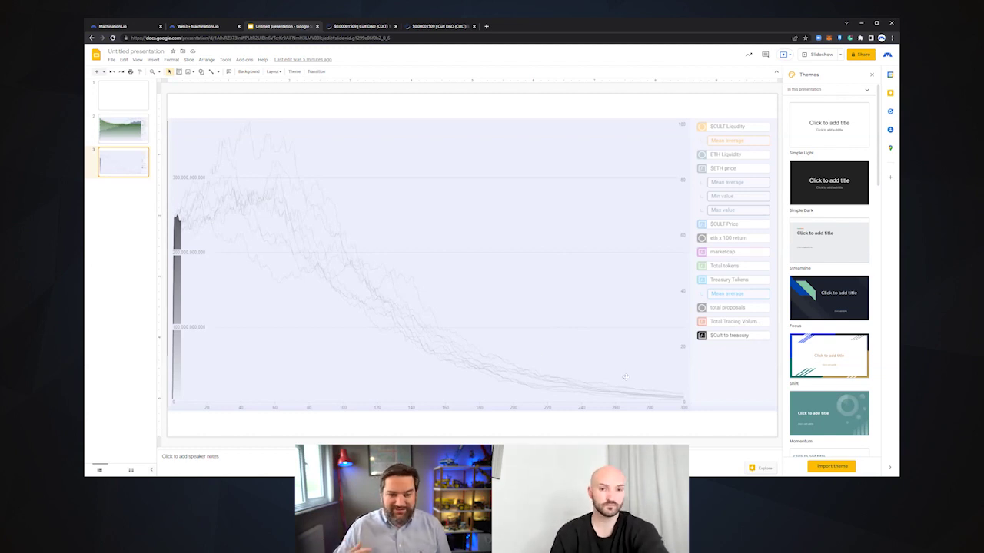
Step: Return to the Cult Dao diagram and frame the CULT DAO Logic section at 75% zoom
{"action": "left_click", "coordinate": [125, 27]}
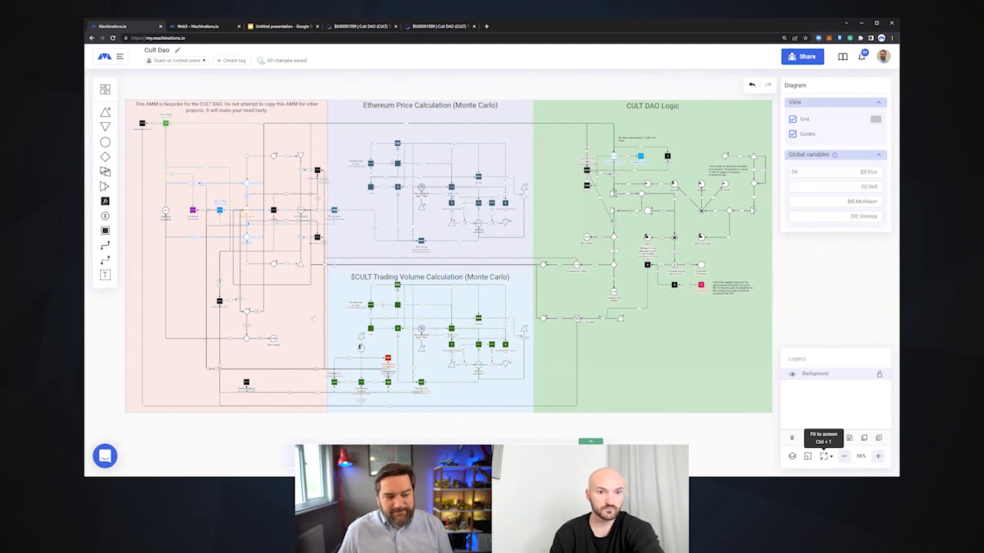
{"action": "left_click_drag", "start_coordinate": [361, 348], "coordinate": [433, 350]}
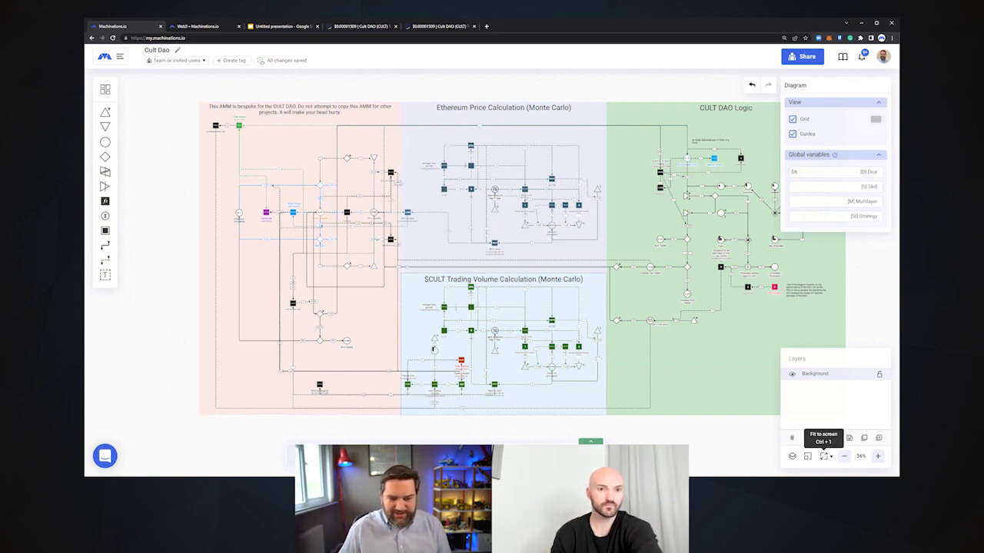
{"action": "scroll", "coordinate": [721, 433], "scroll_direction": "right", "scroll_amount": 5}
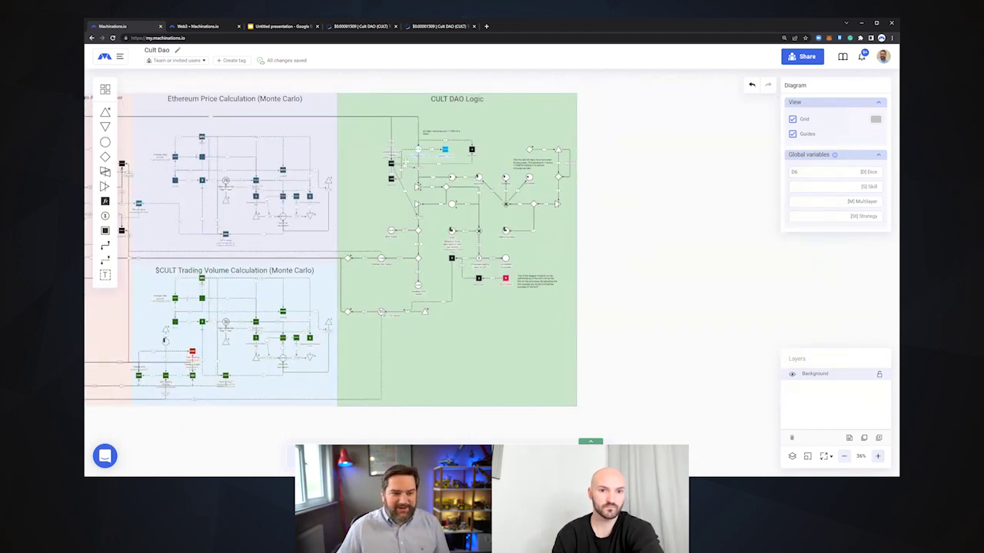
{"action": "left_click", "coordinate": [878, 457]}
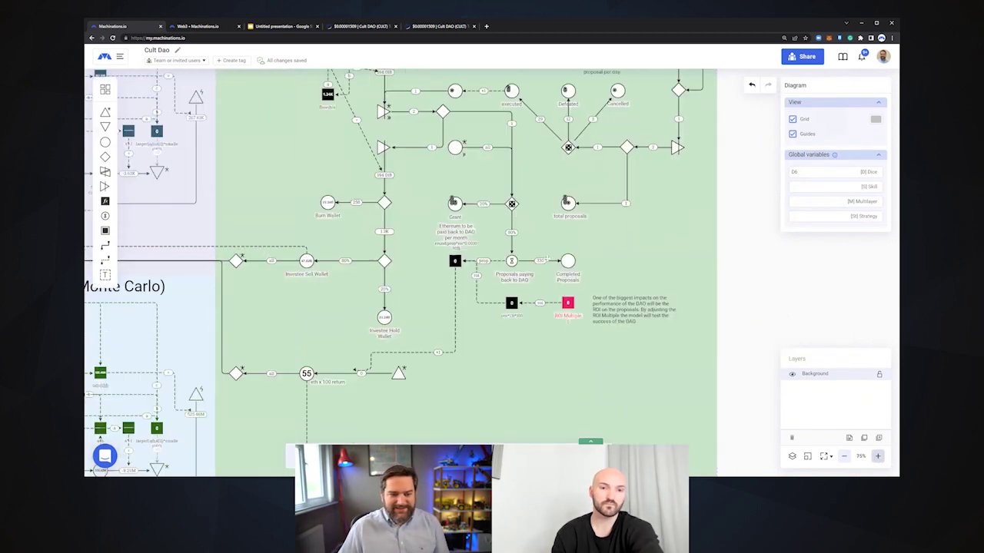
{"action": "scroll", "coordinate": [399, 273], "scroll_direction": "up", "scroll_amount": 2}
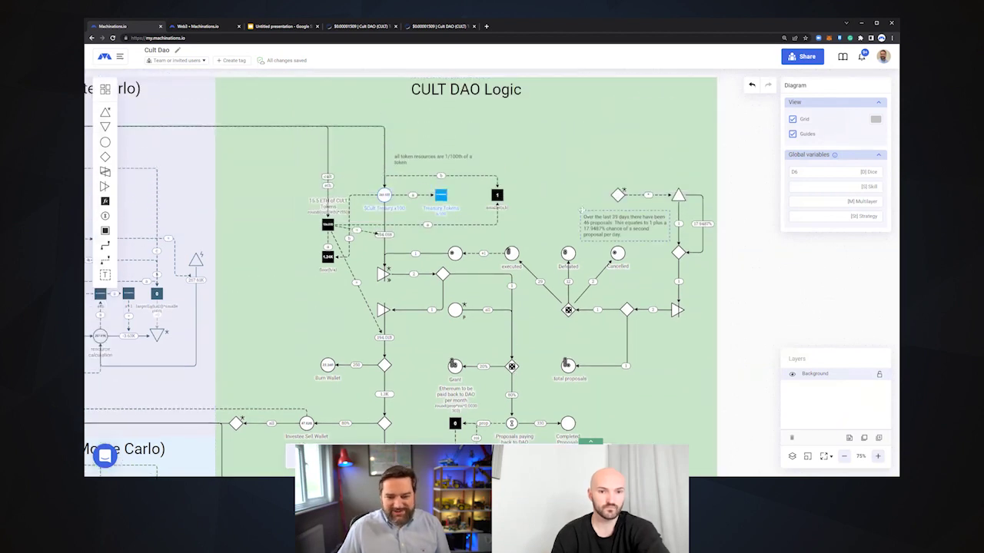
{"action": "scroll", "coordinate": [400, 273], "scroll_direction": "right", "scroll_amount": 3}
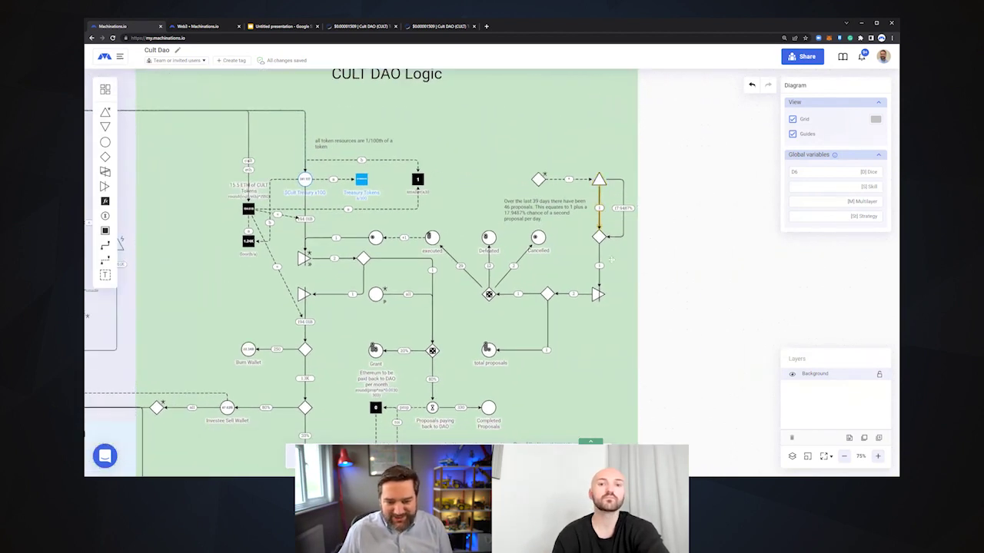
Step: Label the top-right source triangle in CULT DAO Logic as 'Proposals'
{"action": "left_click", "coordinate": [598, 179]}
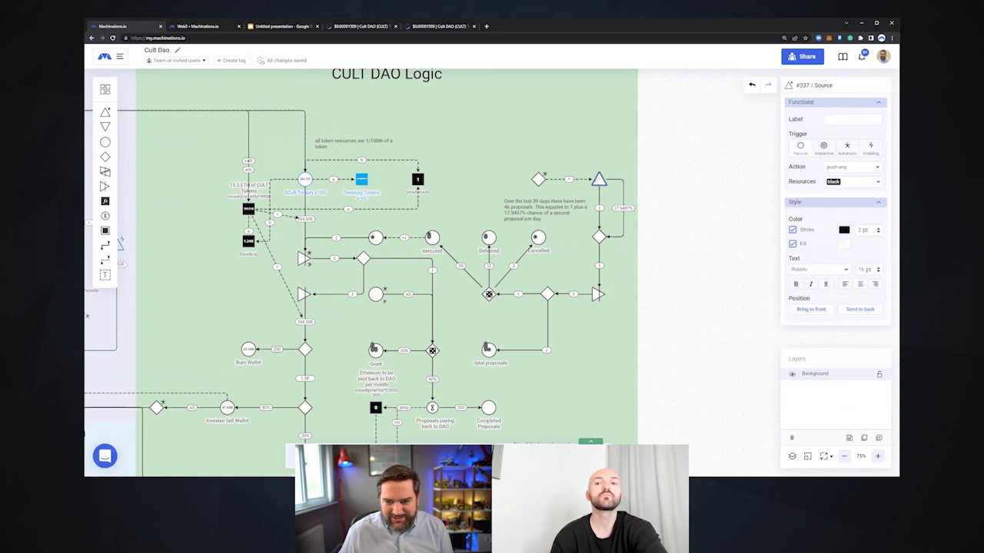
{"action": "left_click", "coordinate": [843, 118]}
{"action": "type", "text": "Proposa"}
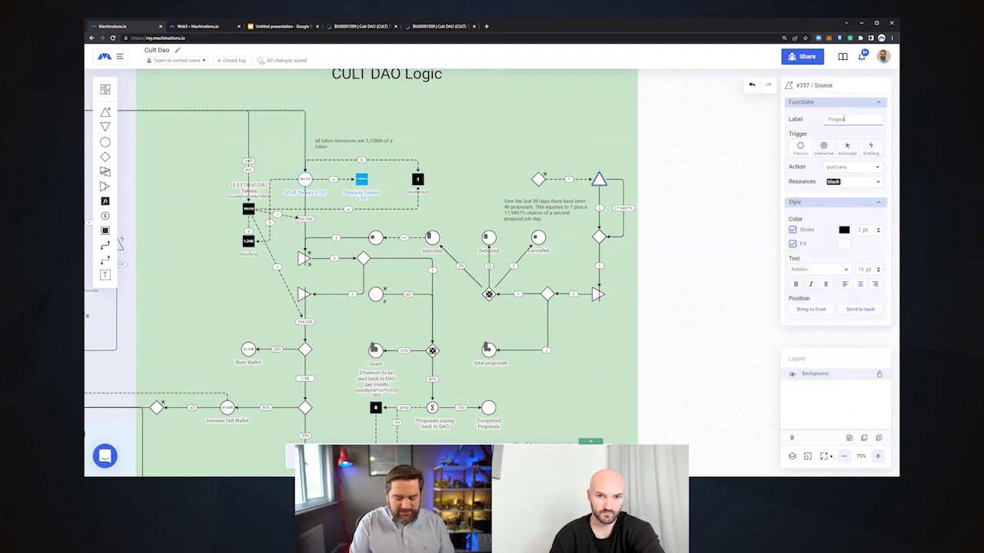
{"action": "type", "text": "ls"}
{"action": "key", "text": "Return"}
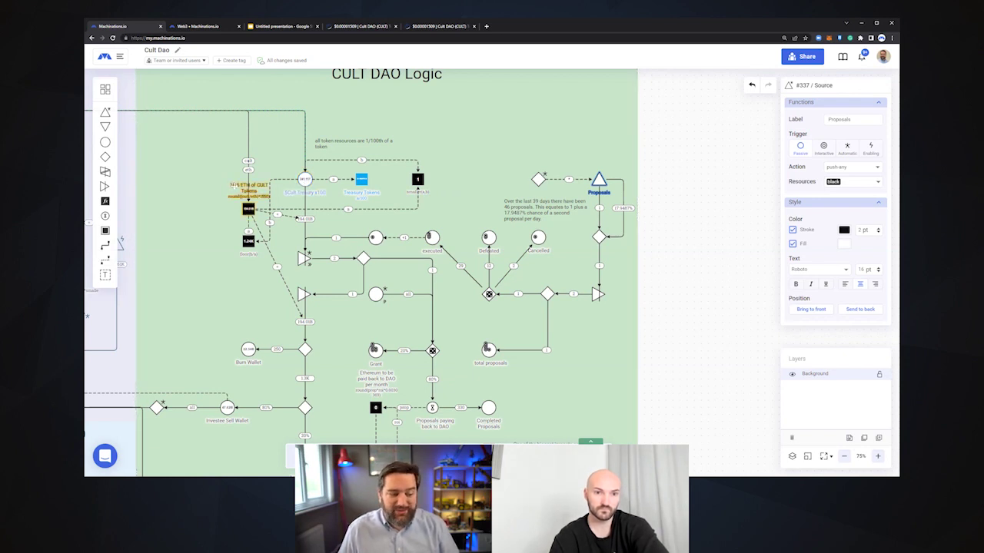
{"action": "scroll", "coordinate": [384, 269], "scroll_direction": "down", "scroll_amount": 2}
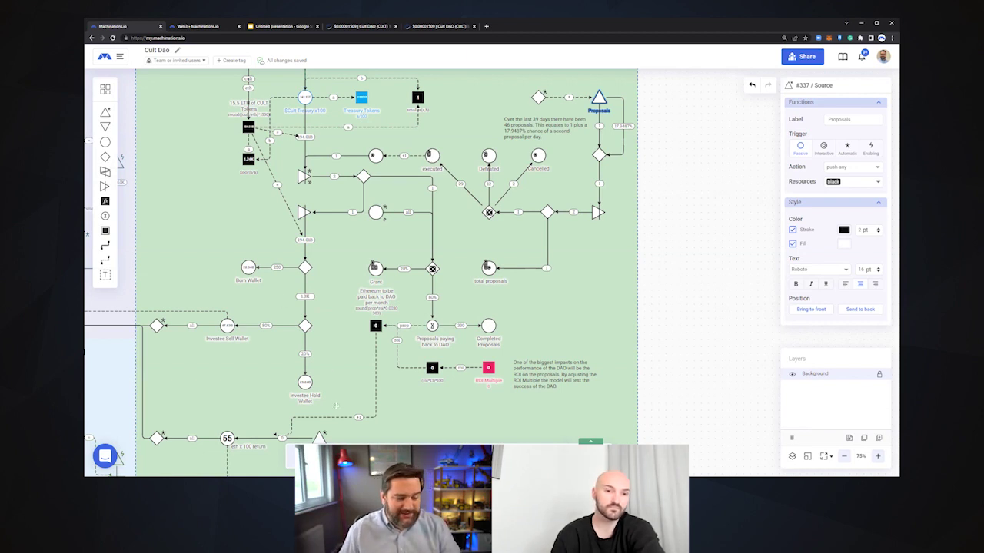
{"action": "scroll", "coordinate": [335, 405], "scroll_direction": "down", "scroll_amount": 3}
{"action": "scroll", "coordinate": [336, 405], "scroll_direction": "left", "scroll_amount": 3}
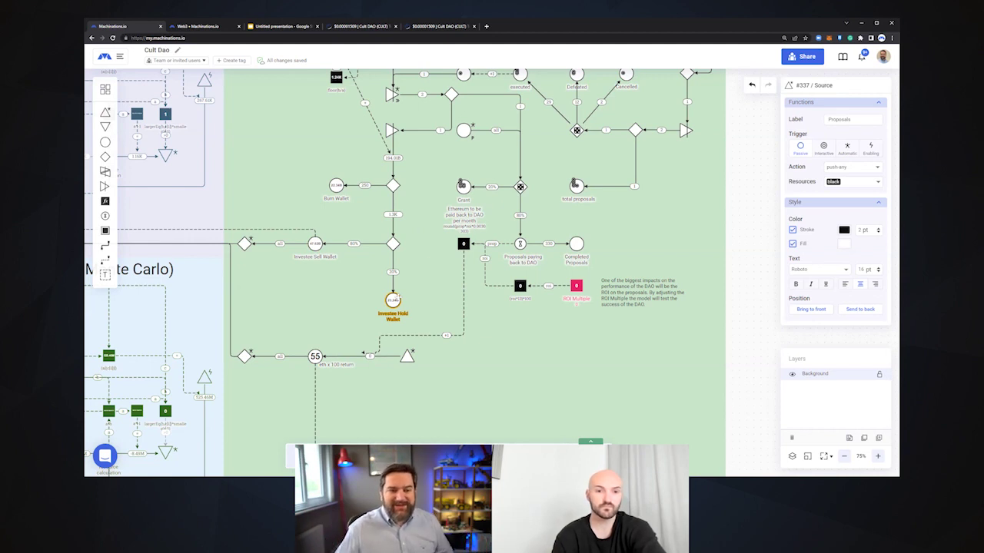
{"action": "scroll", "coordinate": [405, 272], "scroll_direction": "up", "scroll_amount": 1}
{"action": "scroll", "coordinate": [405, 273], "scroll_direction": "right", "scroll_amount": 1}
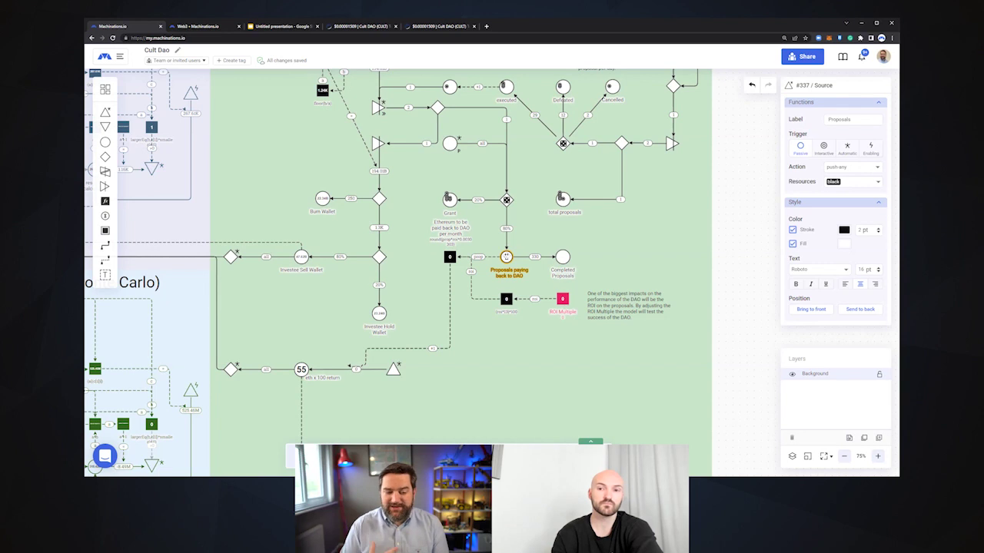
Step: Pan across the canvas and zoom out to 33% to see all four Cult Dao sections
{"action": "scroll", "coordinate": [240, 315], "scroll_direction": "left", "scroll_amount": 10}
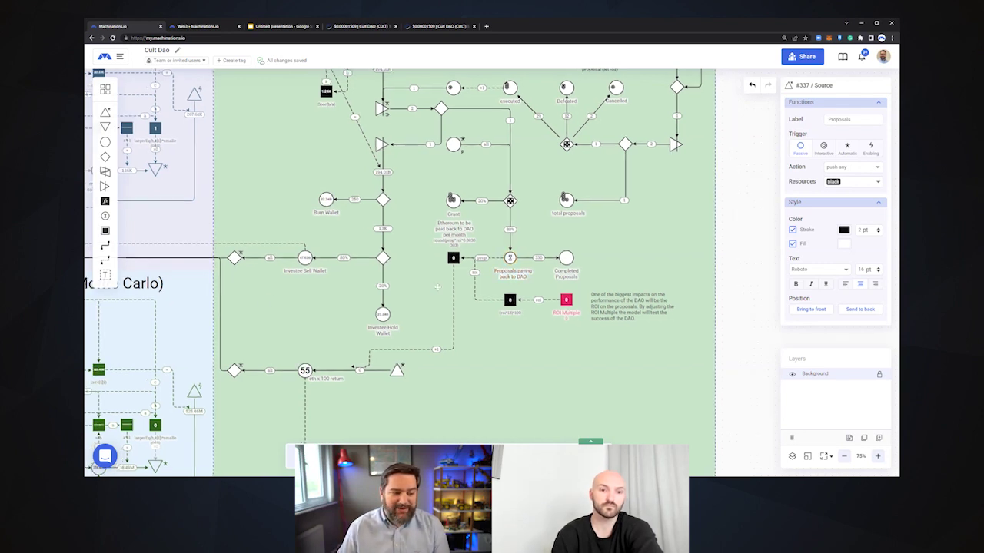
{"action": "scroll", "coordinate": [240, 315], "scroll_direction": "left", "scroll_amount": 8}
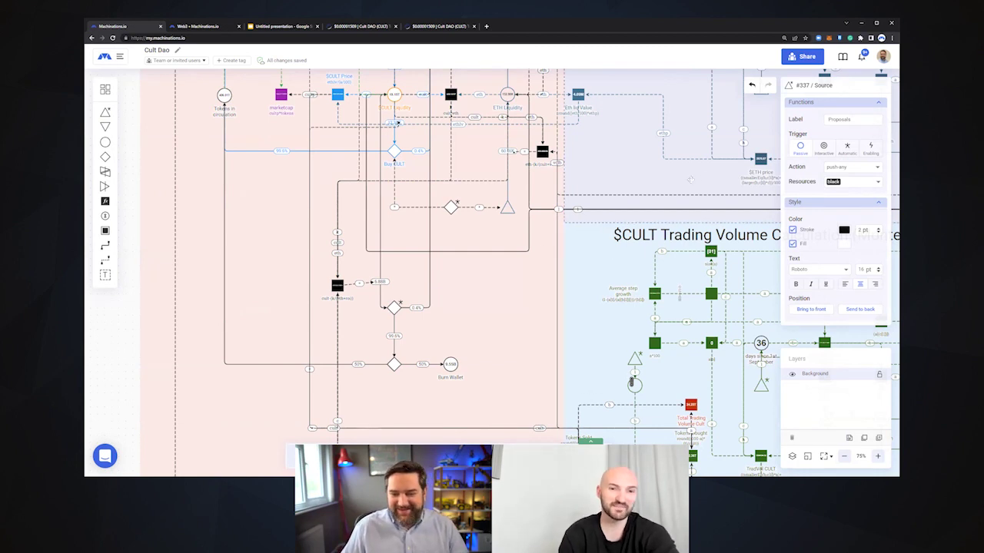
{"action": "scroll", "coordinate": [691, 180], "scroll_direction": "right", "scroll_amount": 10}
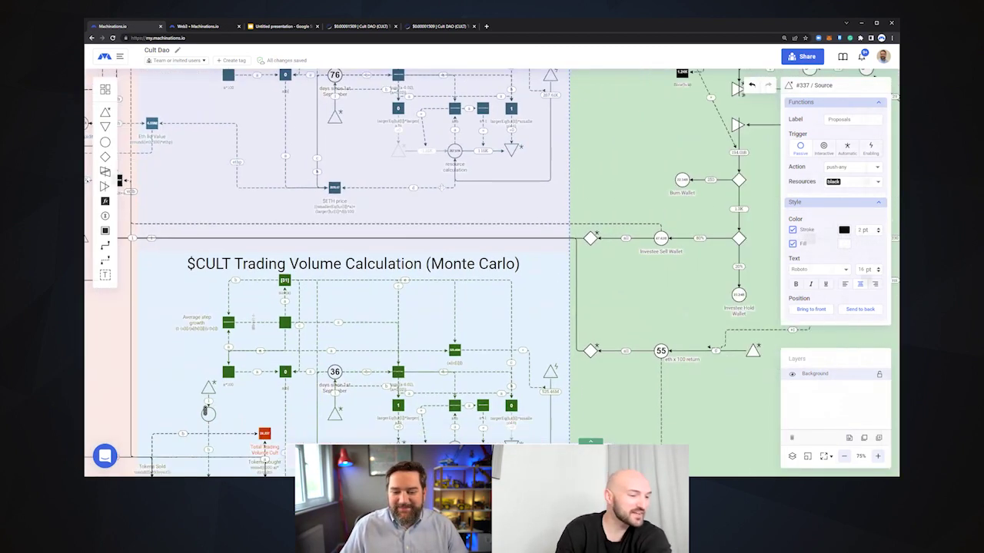
{"action": "scroll", "coordinate": [595, 339], "scroll_direction": "right", "scroll_amount": 6}
{"action": "scroll", "coordinate": [595, 339], "scroll_direction": "up", "scroll_amount": 2}
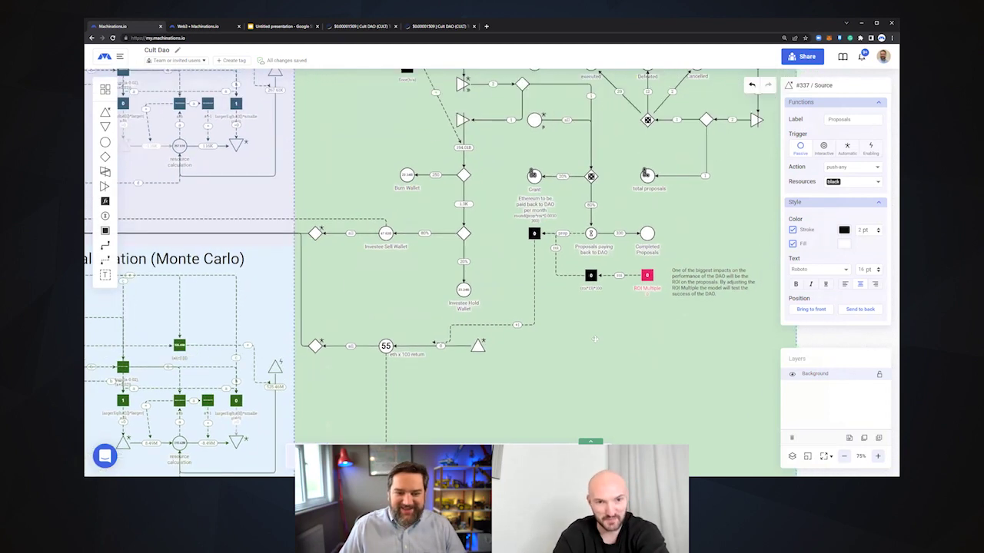
{"action": "scroll", "coordinate": [595, 339], "scroll_direction": "right", "scroll_amount": 2}
{"action": "scroll", "coordinate": [595, 339], "scroll_direction": "up", "scroll_amount": 2}
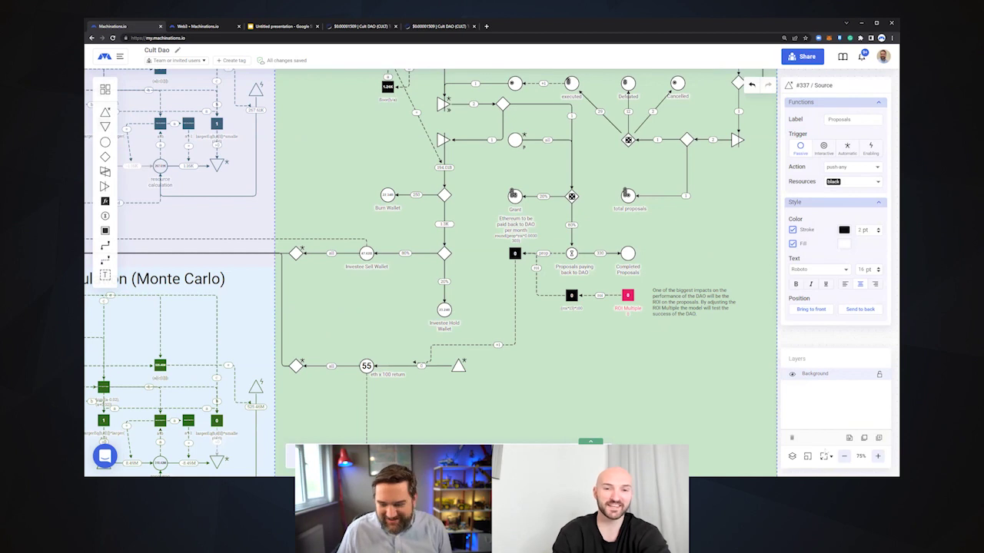
{"action": "scroll", "coordinate": [449, 257], "scroll_direction": "down", "scroll_amount": 10}
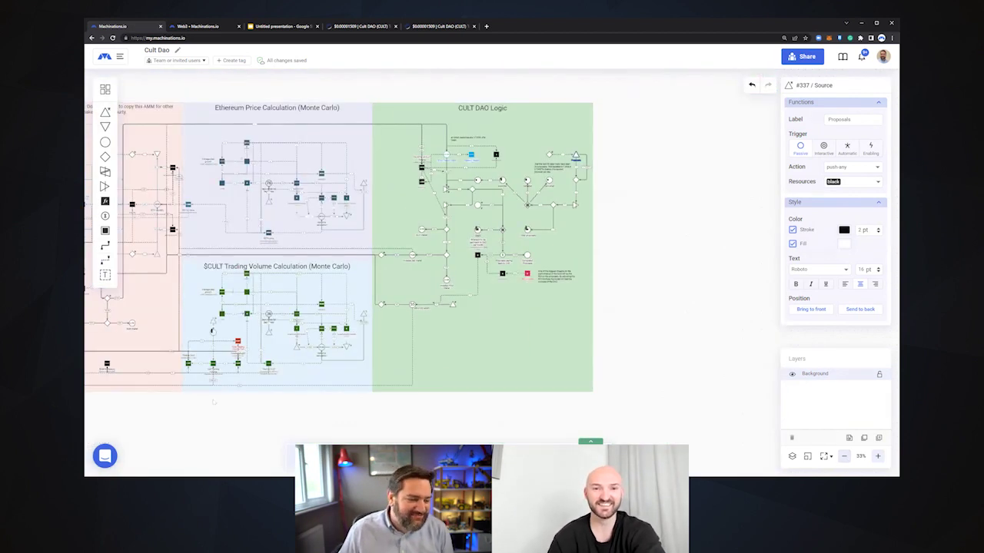
Step: Zoom back to 75% and select the ROI Multiple register to show its properties
{"action": "left_click_drag", "start_coordinate": [240, 400], "coordinate": [324, 396]}
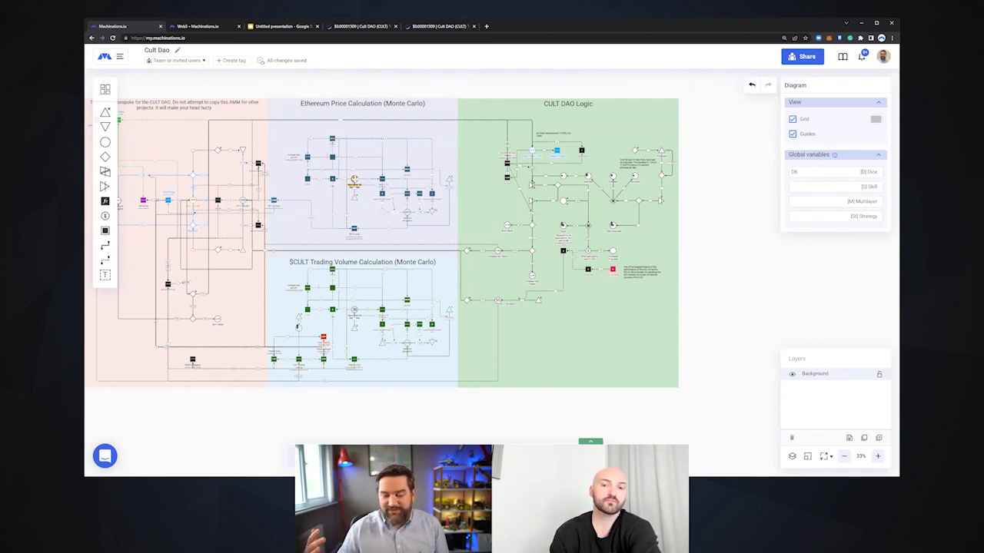
{"action": "left_click", "coordinate": [877, 456]}
{"action": "scroll", "coordinate": [507, 343], "scroll_direction": "down", "scroll_amount": 3}
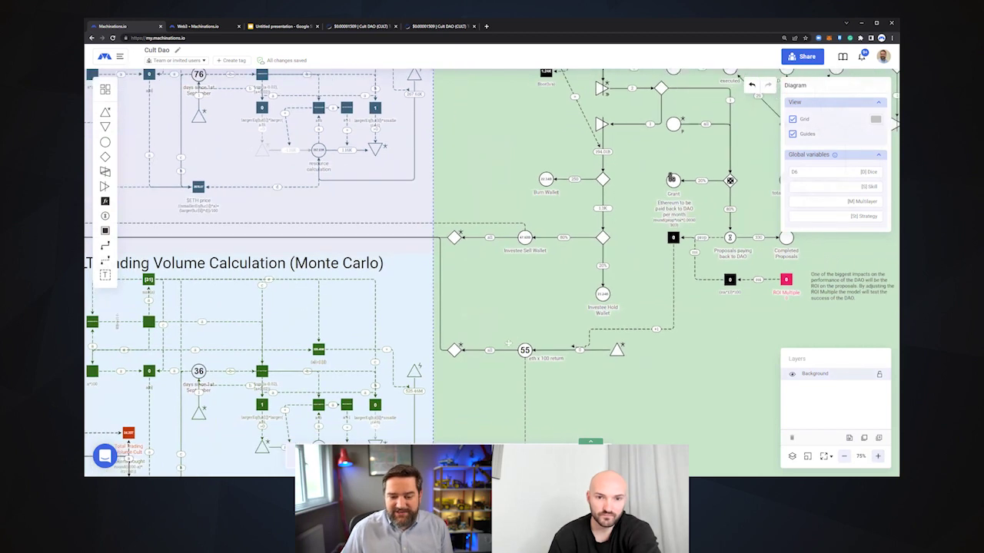
{"action": "left_click", "coordinate": [619, 255]}
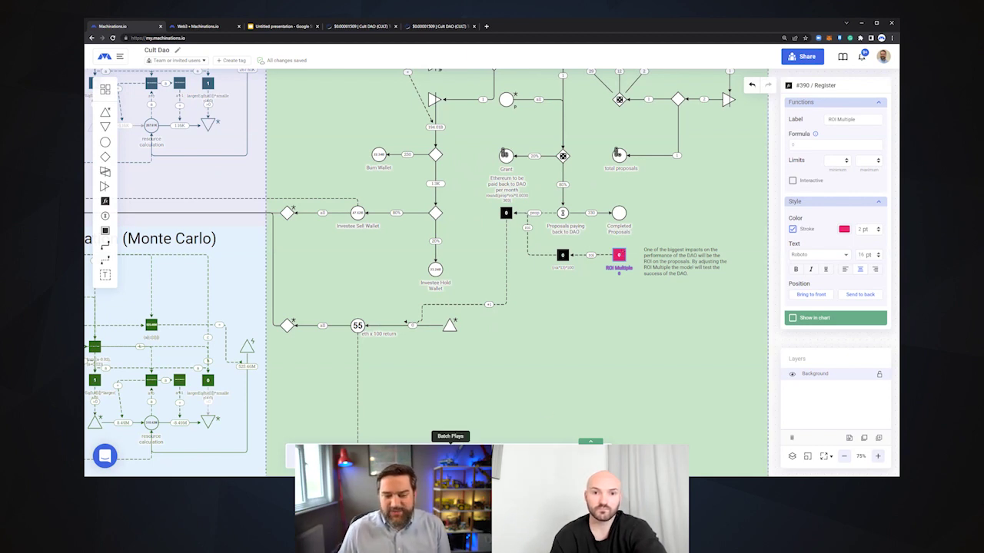
Step: Run batch plays #1211–#1220 at 300 steps and chart their marketcap curves
{"action": "left_click", "coordinate": [450, 453]}
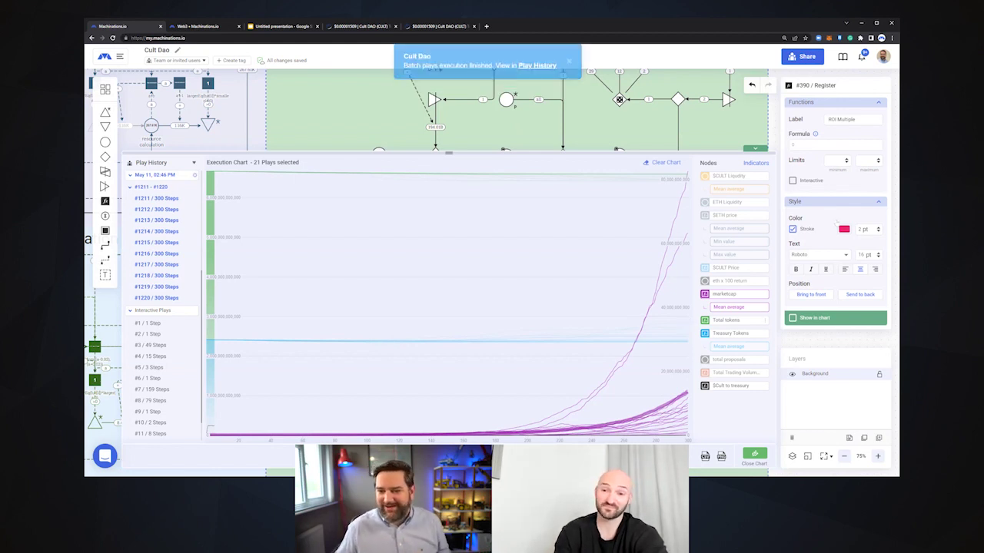
Step: Change the ROI Multiple formula from 0 to 1 and rerun the batch plays
{"action": "left_click", "coordinate": [751, 149]}
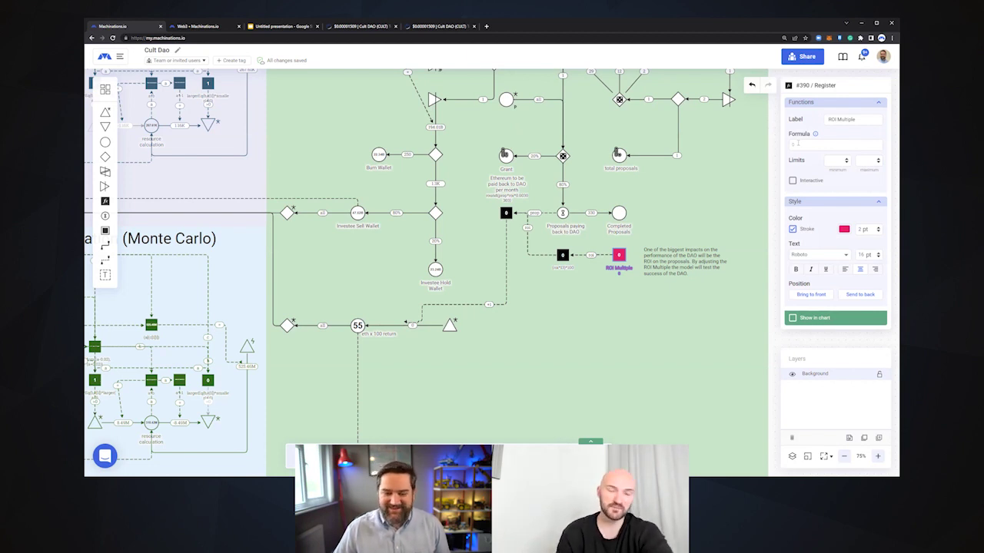
{"action": "left_click", "coordinate": [797, 143]}
{"action": "key", "text": "BackSpace"}
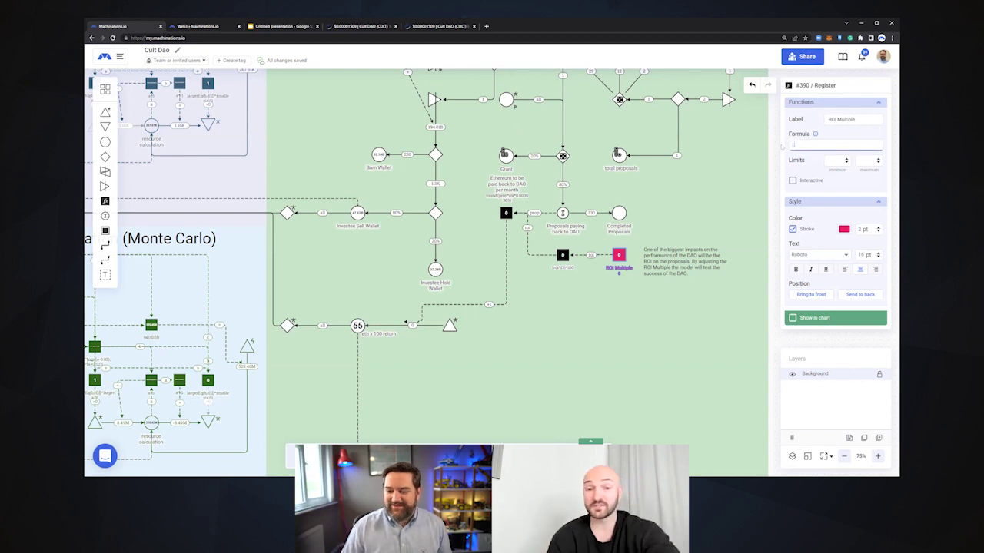
{"action": "type", "text": "1"}
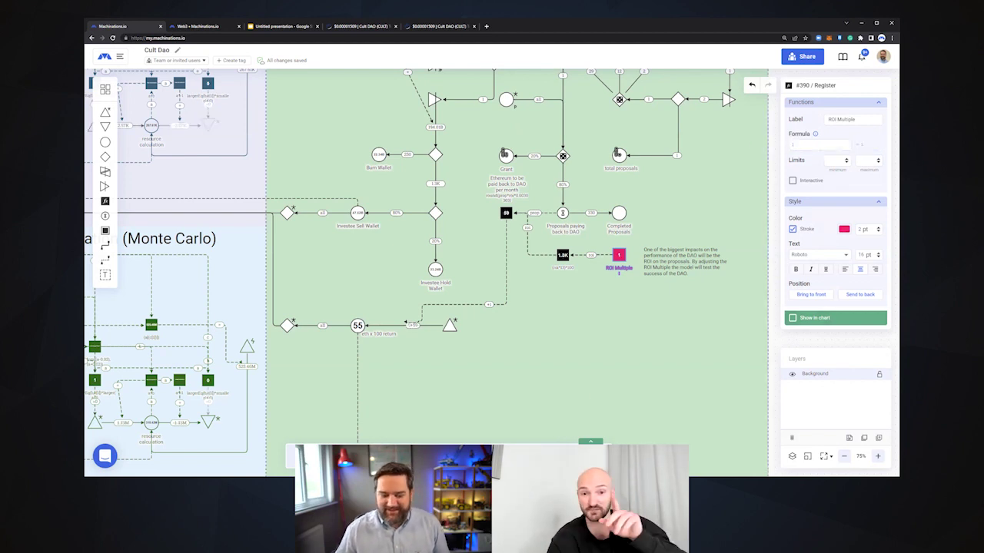
{"action": "left_click", "coordinate": [755, 453]}
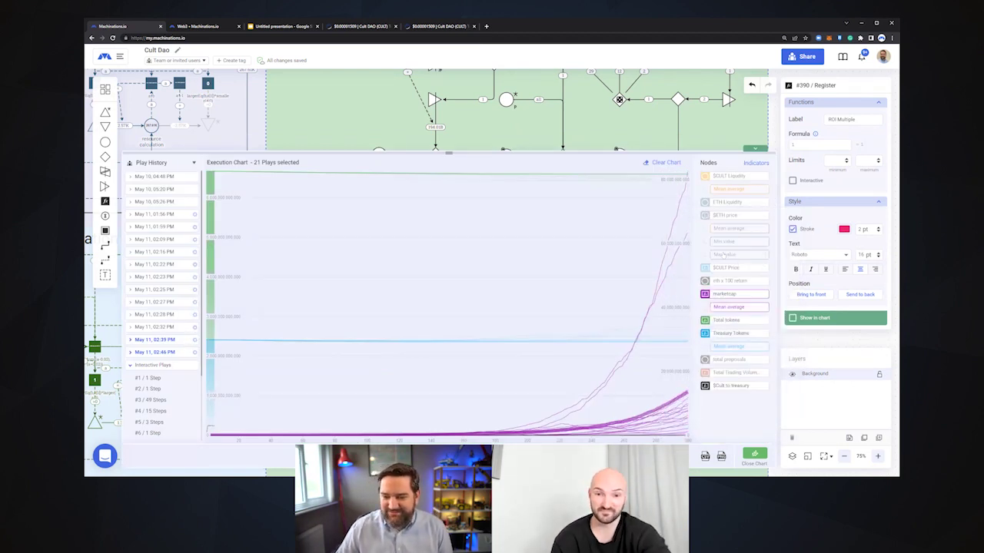
{"action": "mouse_move", "coordinate": [688, 260]}
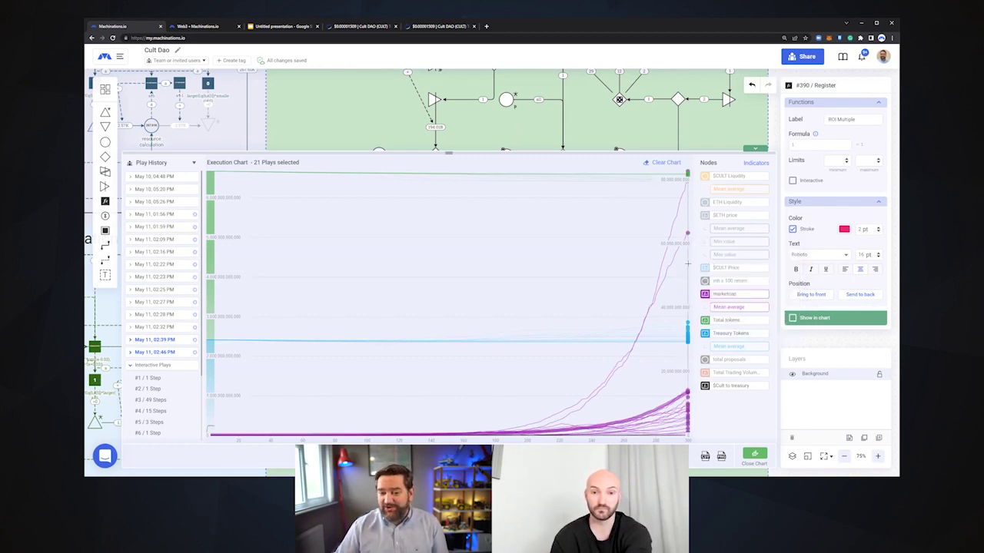
{"action": "scroll", "coordinate": [740, 289], "scroll_direction": "down", "scroll_amount": 1}
{"action": "scroll", "coordinate": [740, 288], "scroll_direction": "up", "scroll_amount": 1}
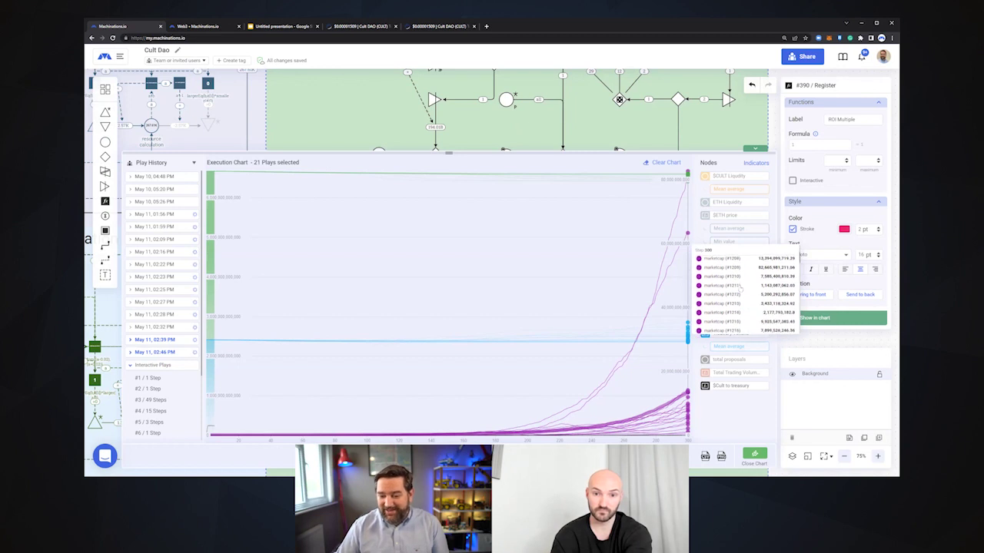
{"action": "scroll", "coordinate": [740, 288], "scroll_direction": "down", "scroll_amount": 1}
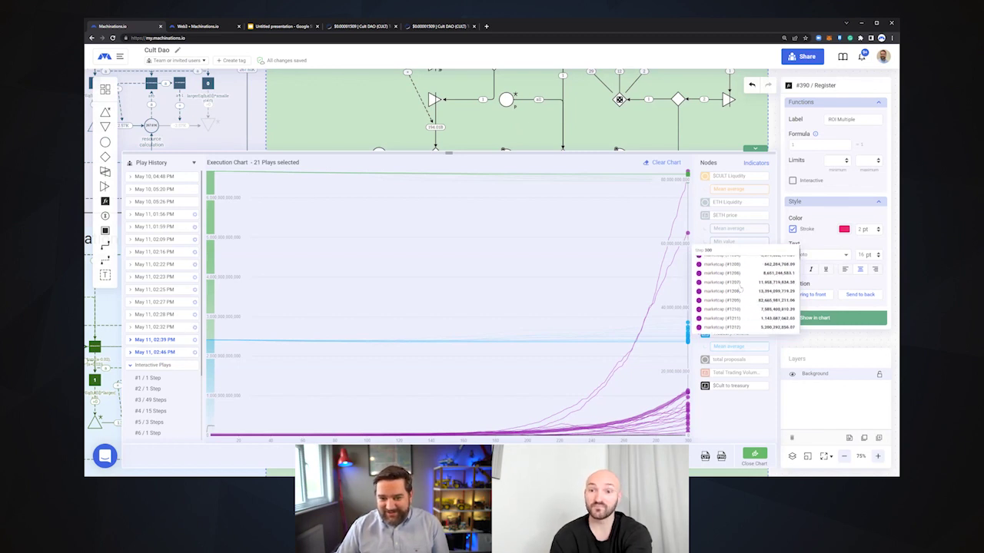
{"action": "scroll", "coordinate": [740, 288], "scroll_direction": "down", "scroll_amount": 1}
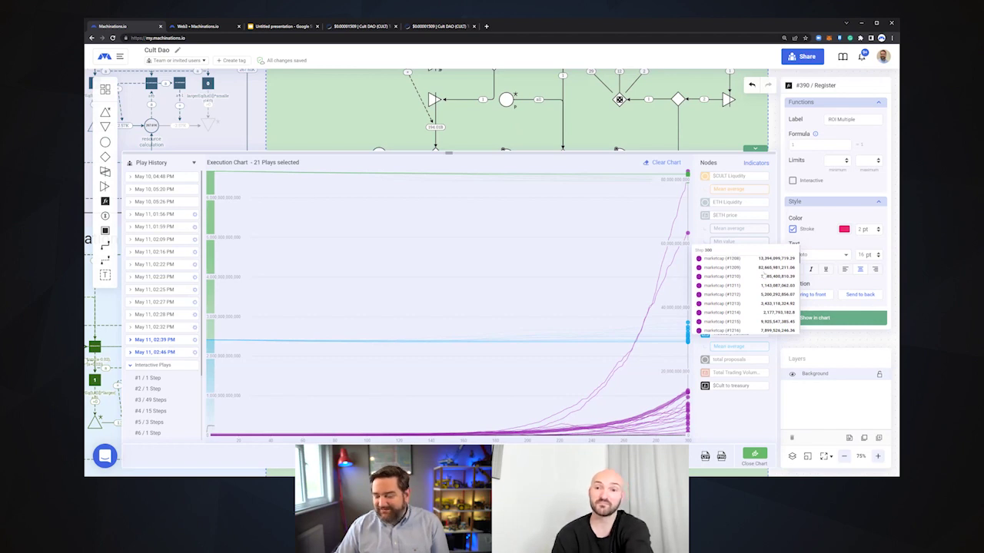
{"action": "scroll", "coordinate": [763, 275], "scroll_direction": "down", "scroll_amount": 2}
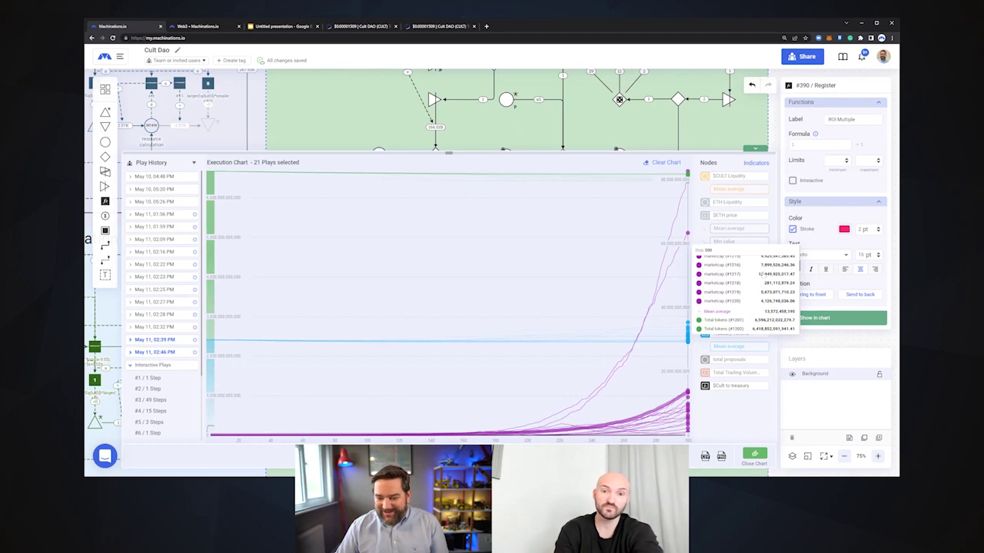
{"action": "scroll", "coordinate": [763, 273], "scroll_direction": "up", "scroll_amount": 1}
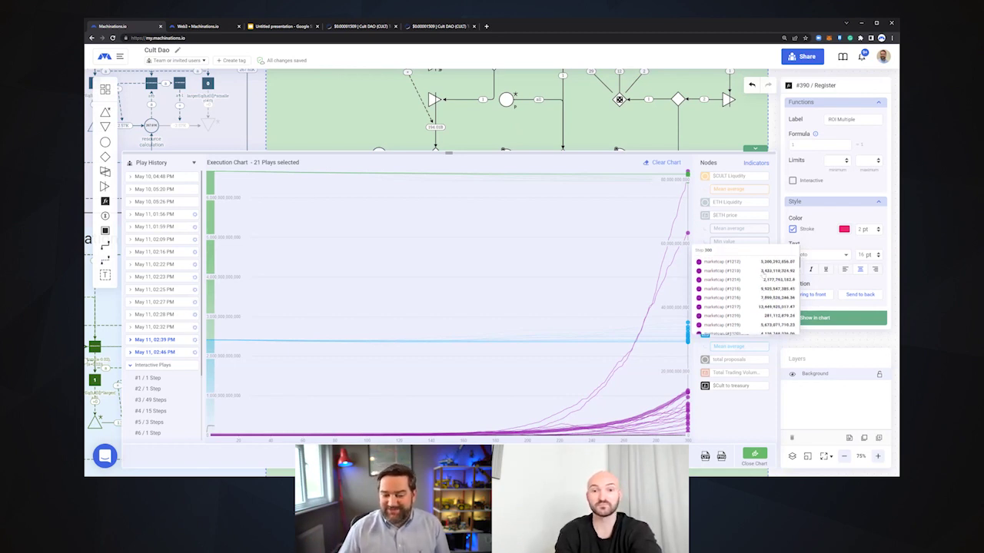
{"action": "scroll", "coordinate": [751, 273], "scroll_direction": "down", "scroll_amount": 2}
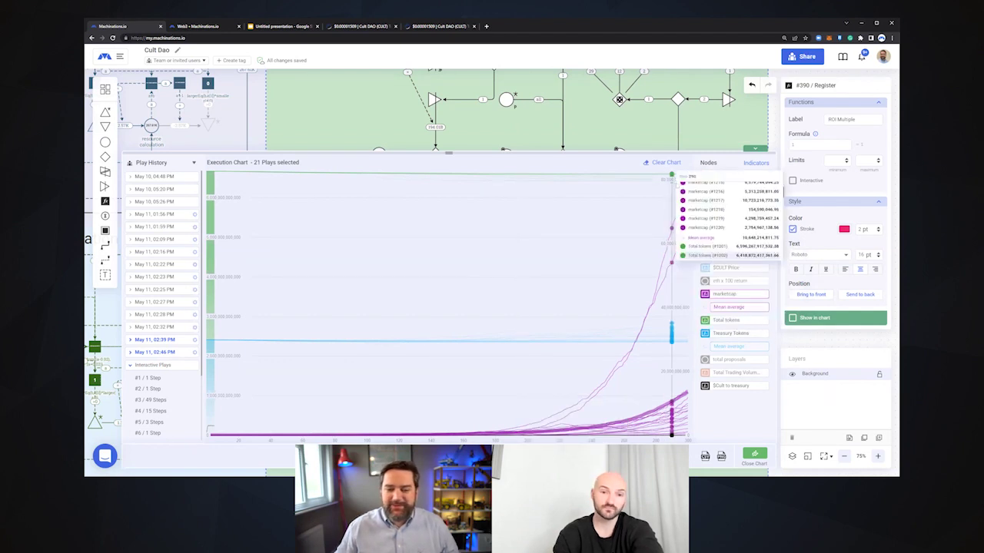
Step: Close the chart, reset the simulation, and lower the ROI Multiple formula to 0.1
{"action": "left_click", "coordinate": [754, 148]}
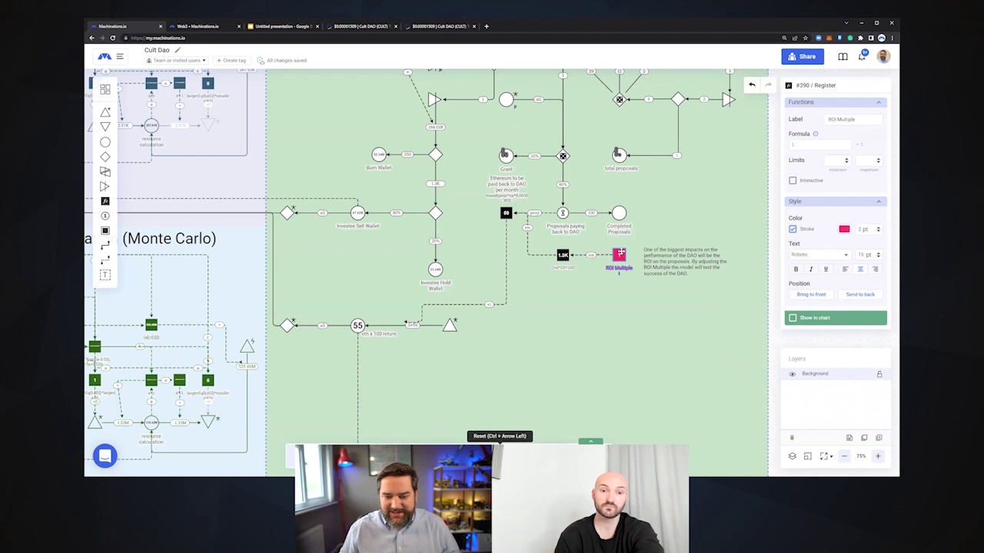
{"action": "left_click", "coordinate": [504, 460]}
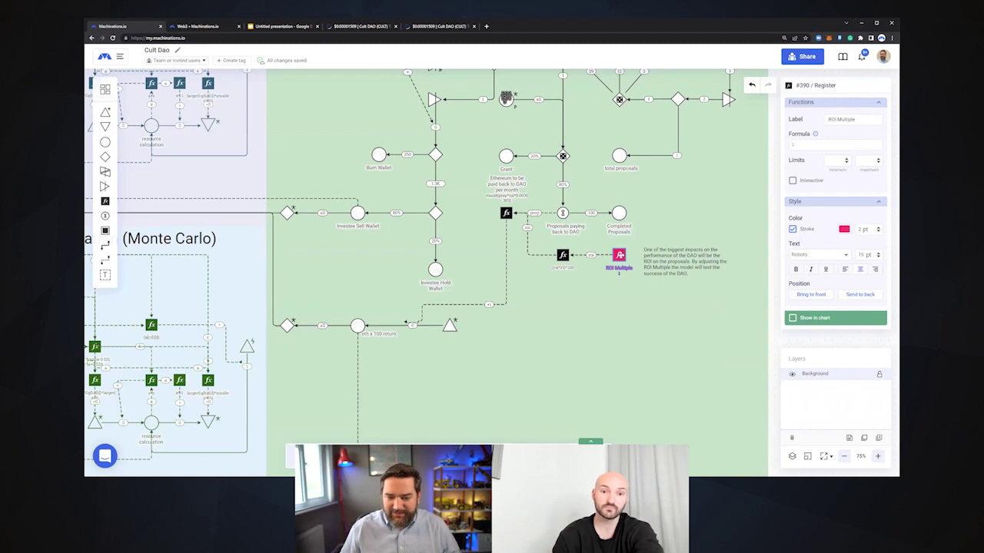
{"action": "double_click", "coordinate": [800, 144]}
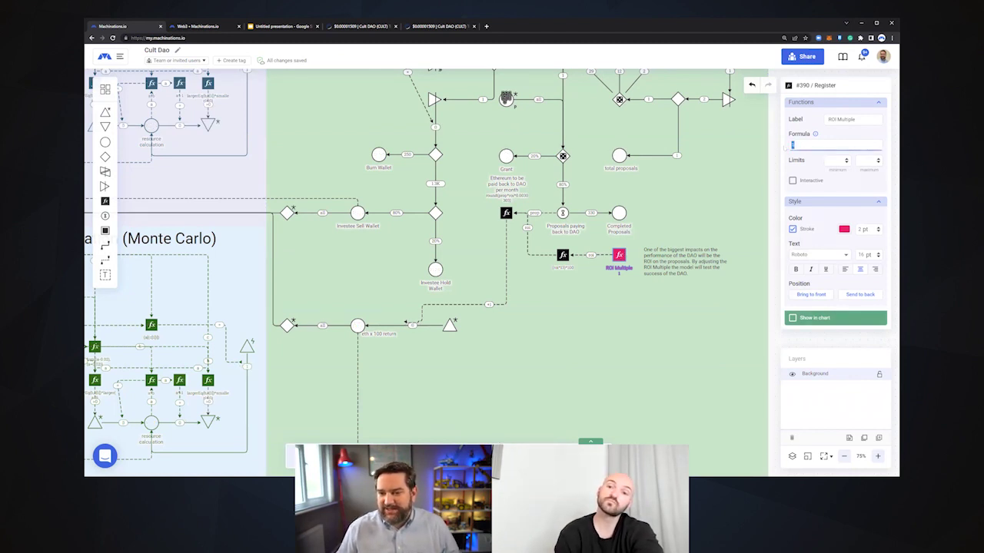
{"action": "type", "text": "0.1"}
{"action": "key", "text": "Return"}
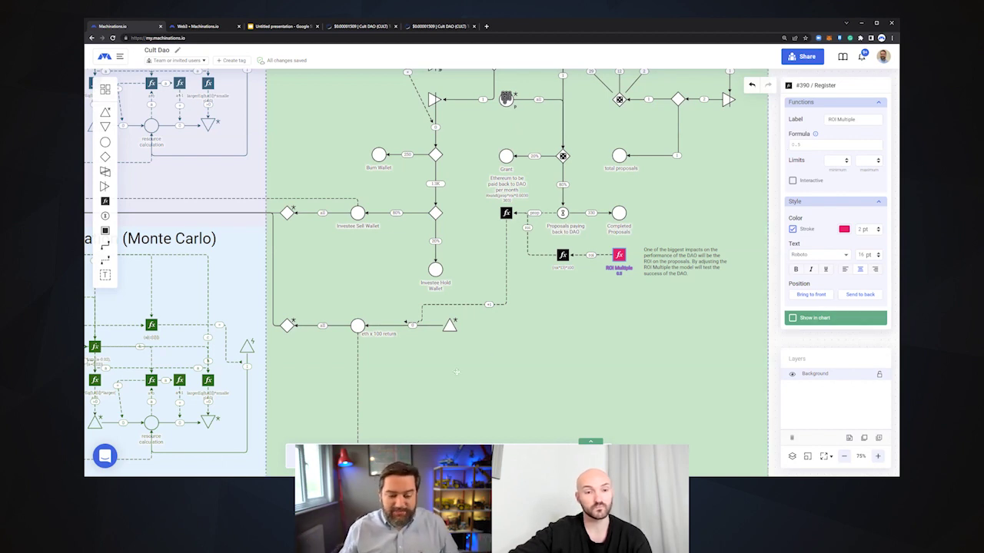
{"action": "left_click", "coordinate": [450, 452]}
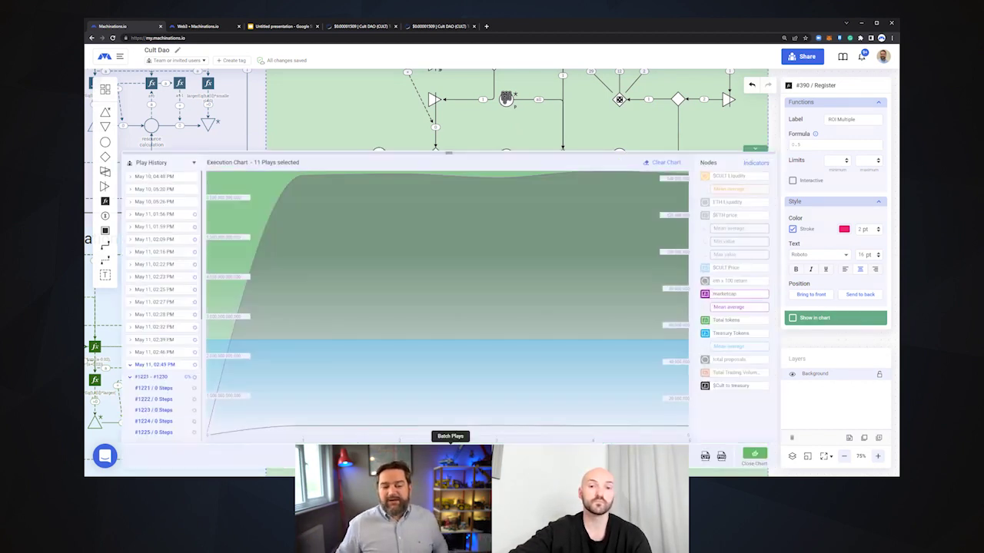
{"action": "left_click", "coordinate": [667, 162]}
{"action": "left_click", "coordinate": [146, 188]}
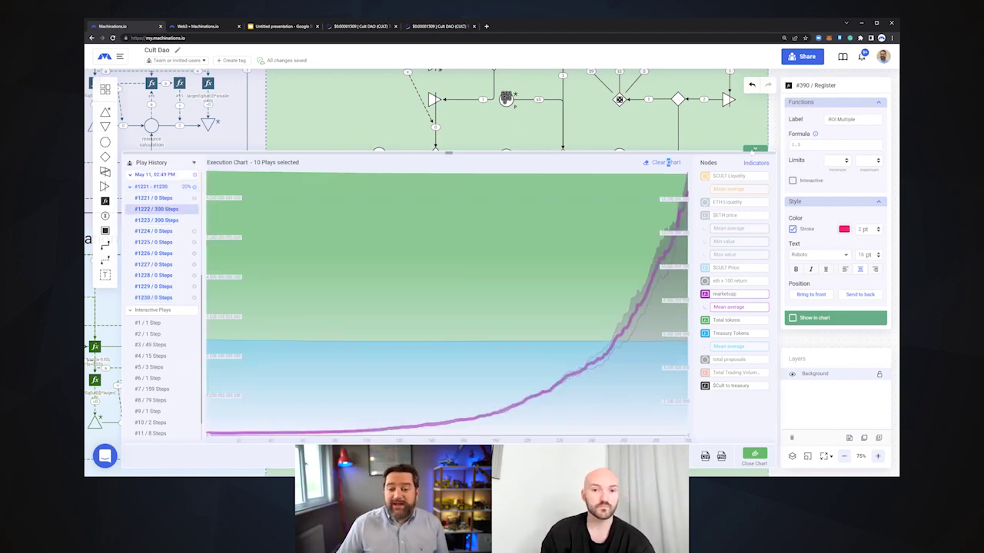
{"action": "left_click", "coordinate": [758, 150]}
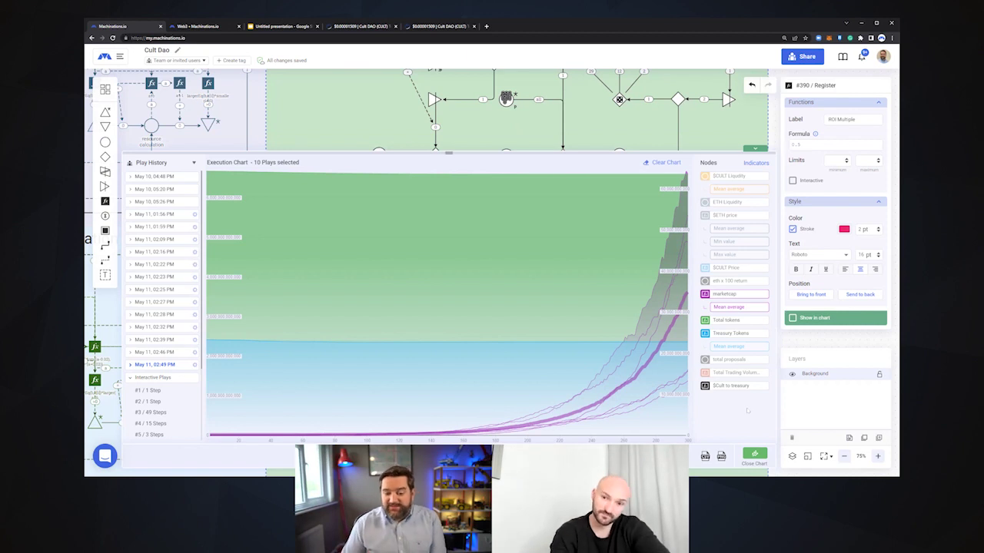
{"action": "mouse_move", "coordinate": [658, 352]}
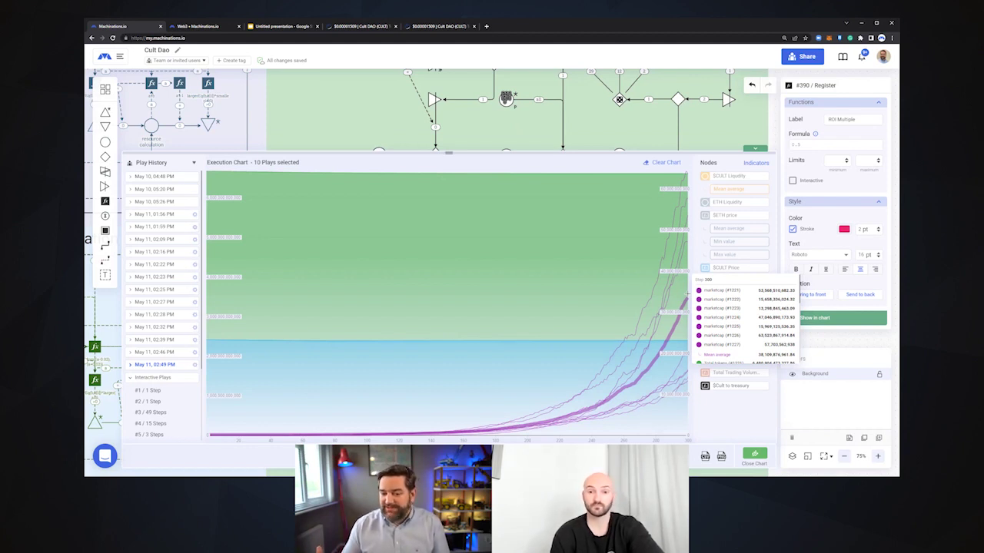
{"action": "scroll", "coordinate": [747, 314], "scroll_direction": "down", "scroll_amount": 2}
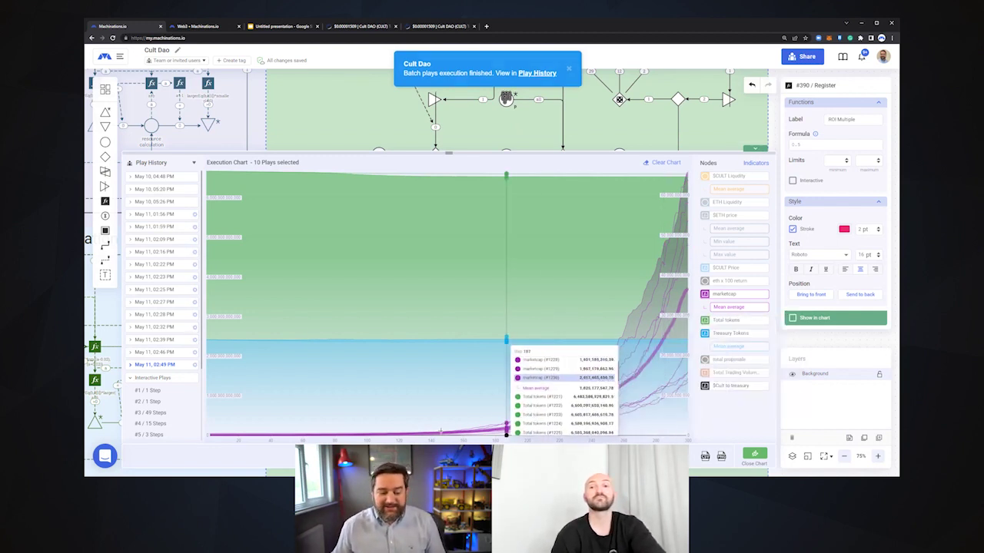
{"action": "mouse_move", "coordinate": [399, 342]}
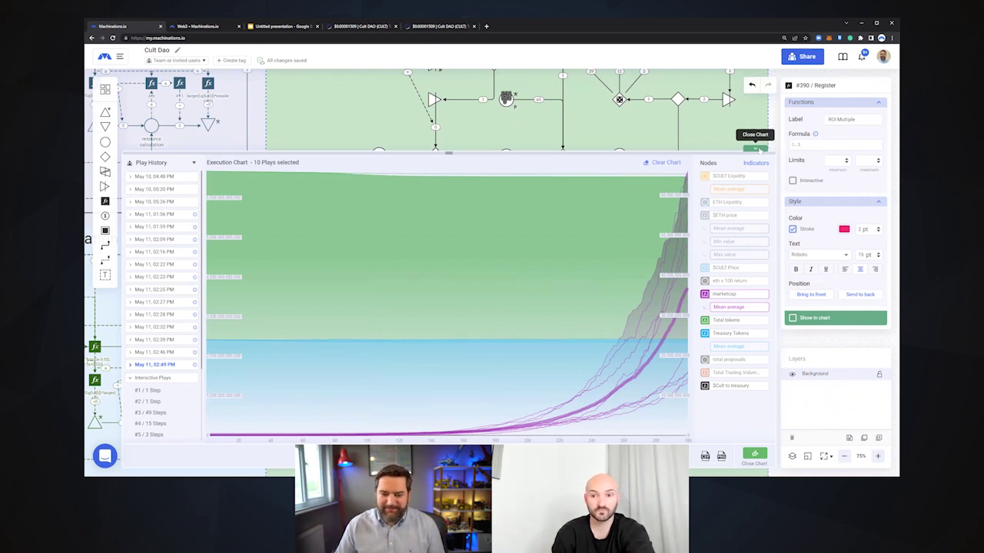
Step: Close the chart and replace the ROI Multiple formula value with 1
{"action": "left_click", "coordinate": [759, 150]}
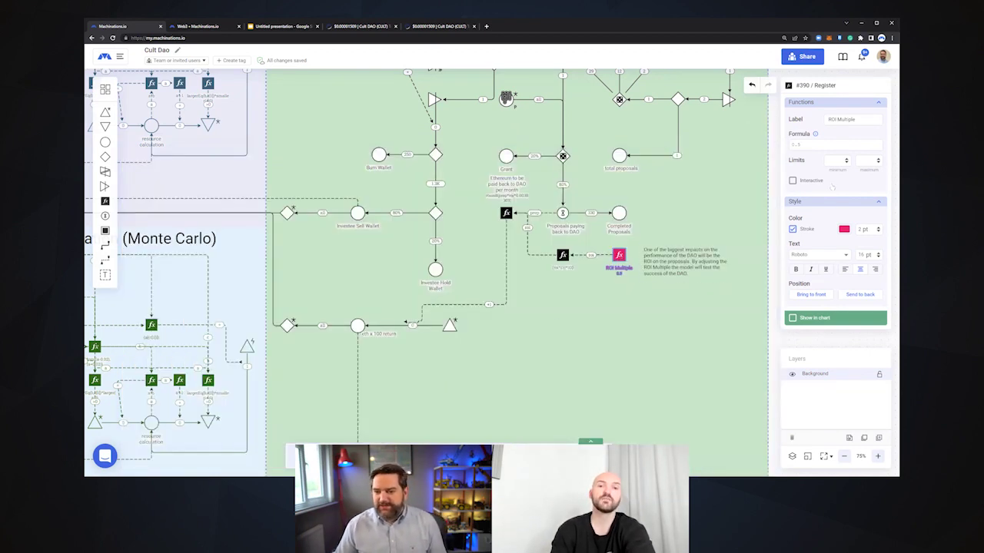
{"action": "left_click_drag", "start_coordinate": [812, 143], "coordinate": [778, 145]}
{"action": "key", "text": "BackSpace"}
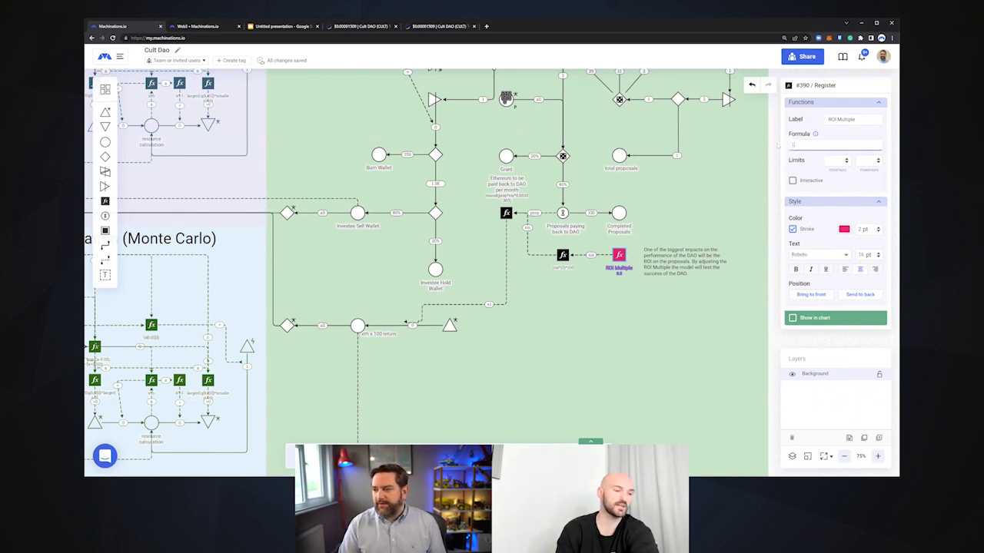
{"action": "type", "text": "1"}
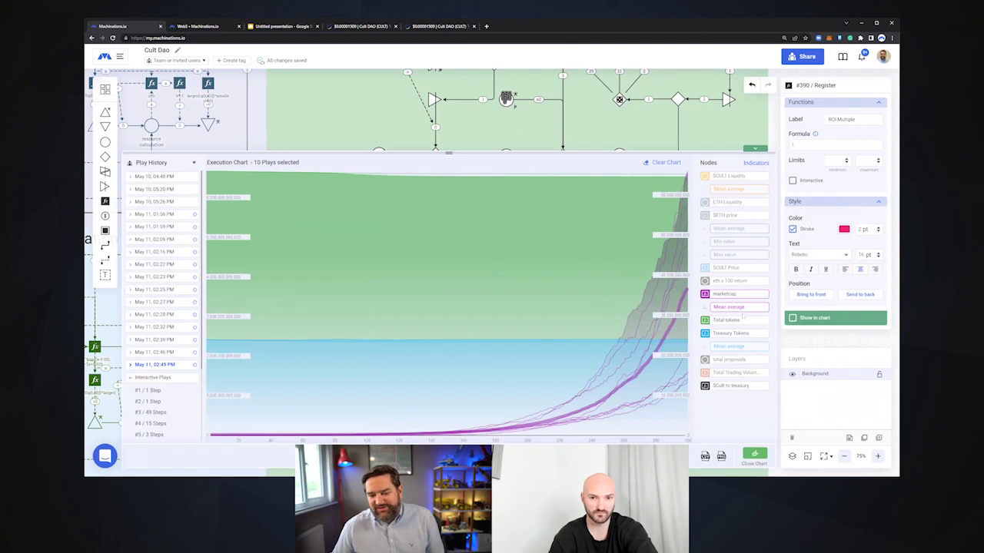
{"action": "mouse_move", "coordinate": [680, 258]}
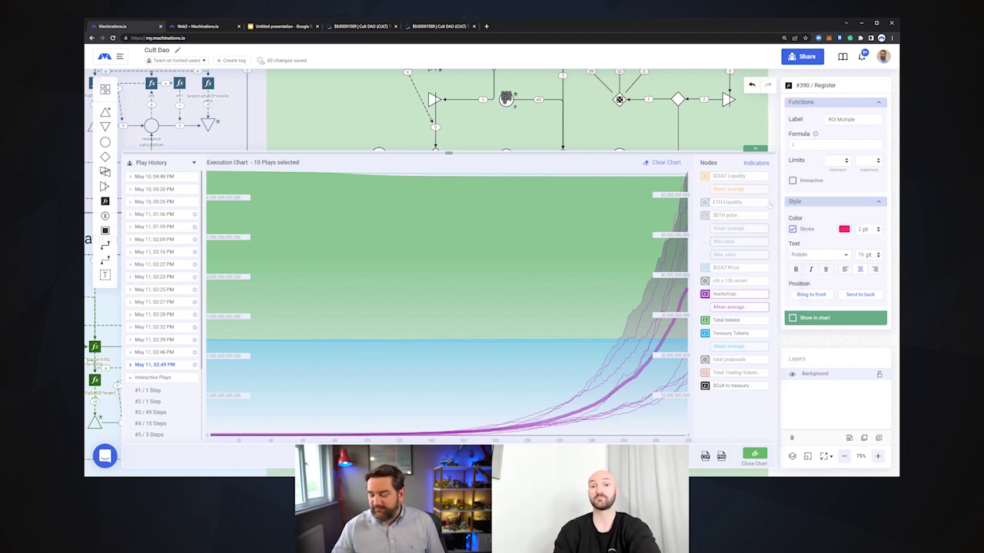
Step: Run ten new plays (#1231–#1240), clear the older plays, and reopen the chart to view results
{"action": "left_click", "coordinate": [755, 149]}
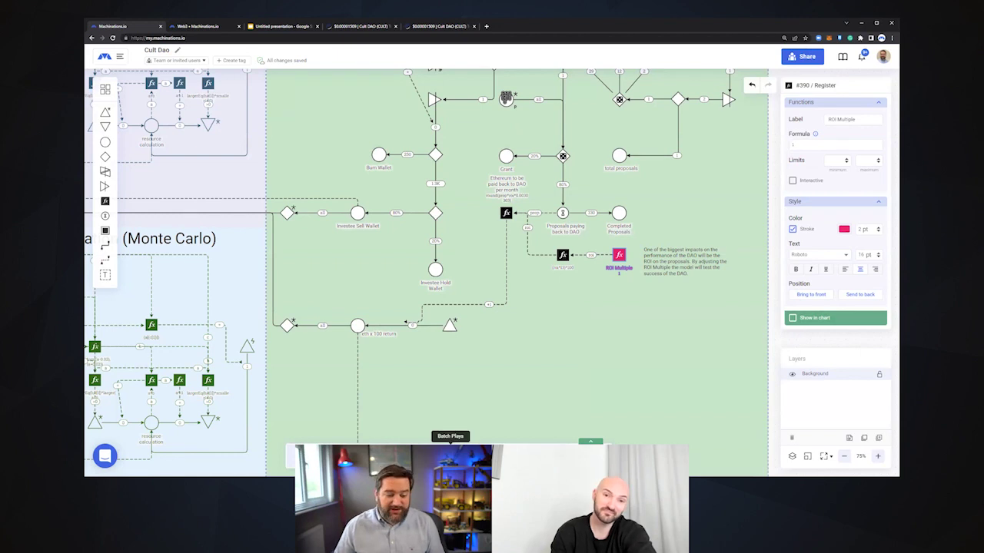
{"action": "left_click", "coordinate": [450, 454]}
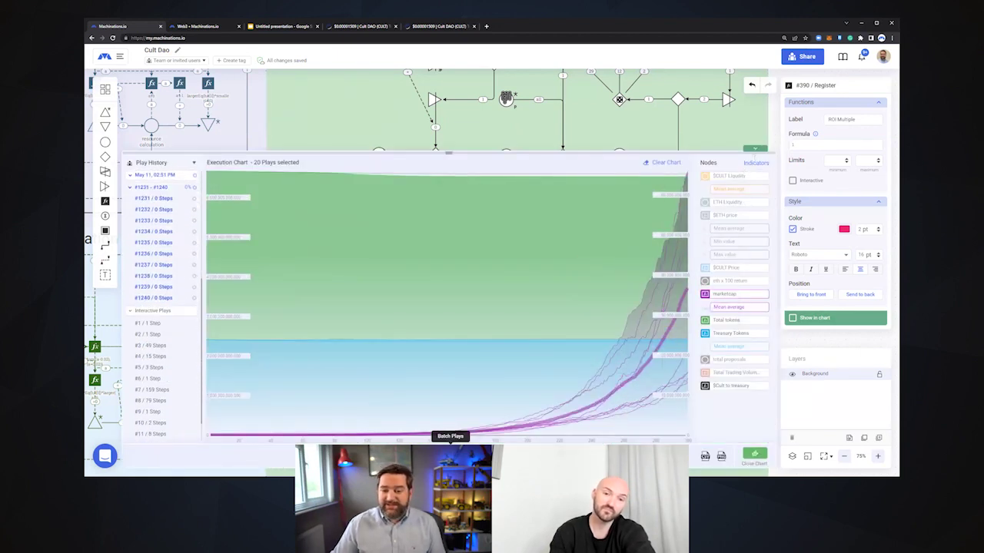
{"action": "left_click", "coordinate": [666, 163]}
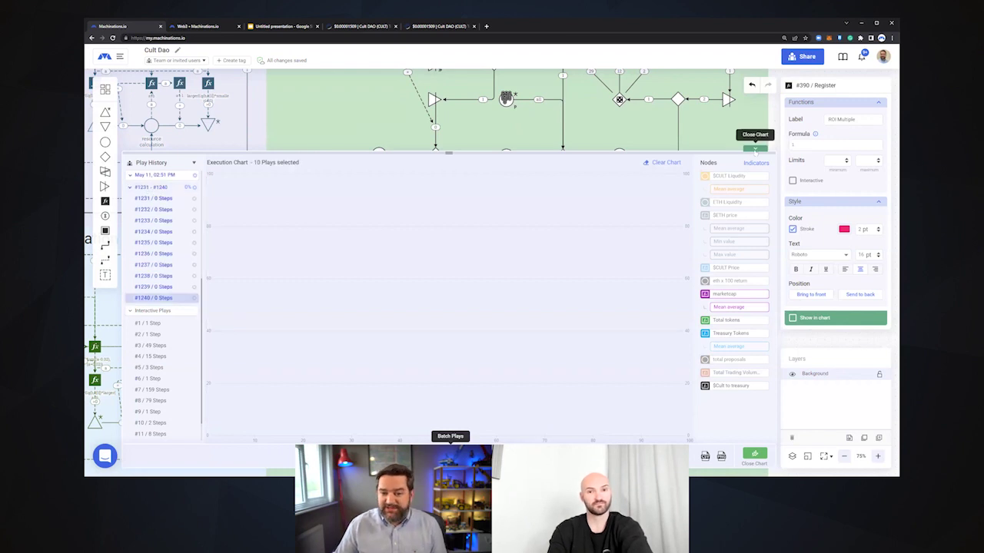
{"action": "left_click", "coordinate": [754, 148]}
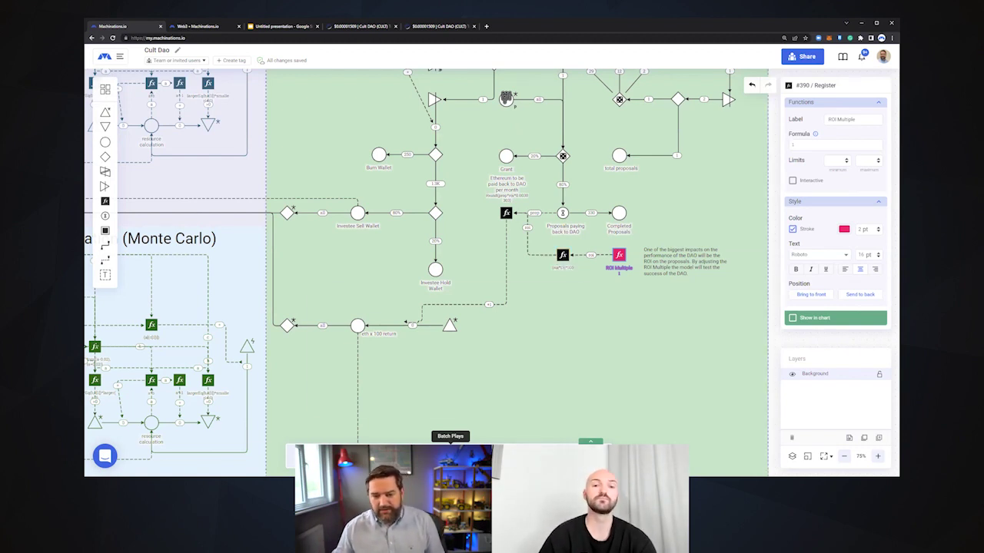
{"action": "left_click", "coordinate": [451, 446]}
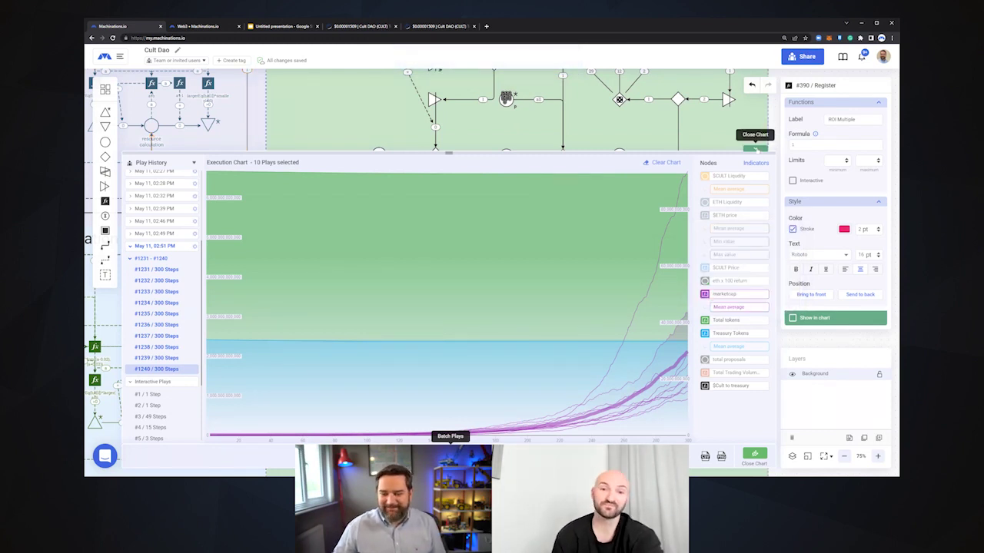
Step: Reopen the execution chart and clear the previous plays from it
{"action": "left_click", "coordinate": [755, 147]}
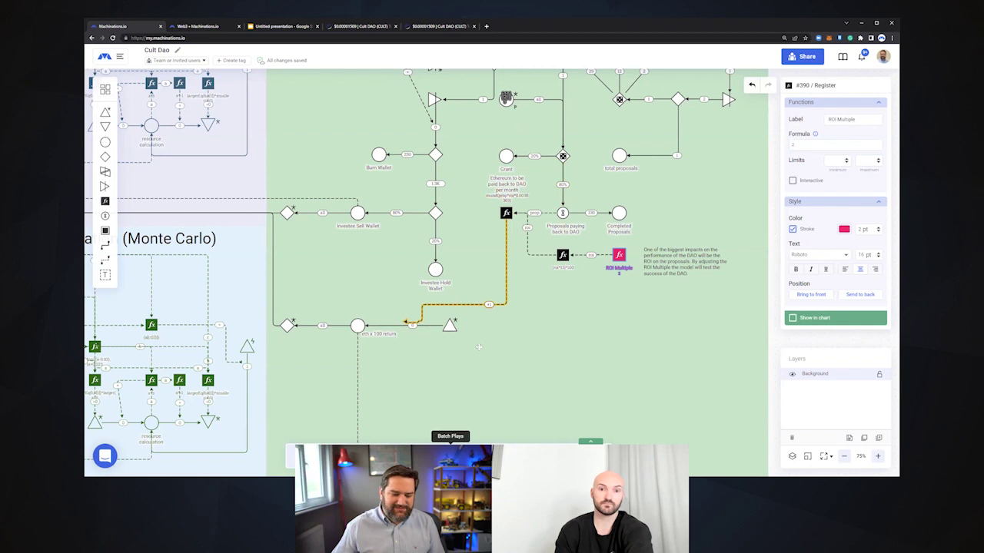
{"action": "left_click", "coordinate": [451, 454]}
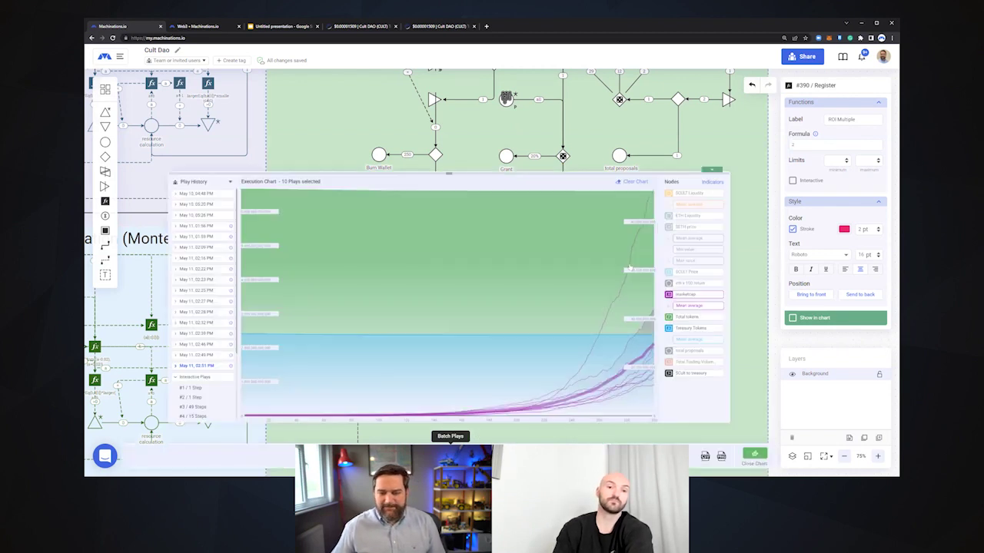
{"action": "left_click", "coordinate": [660, 163]}
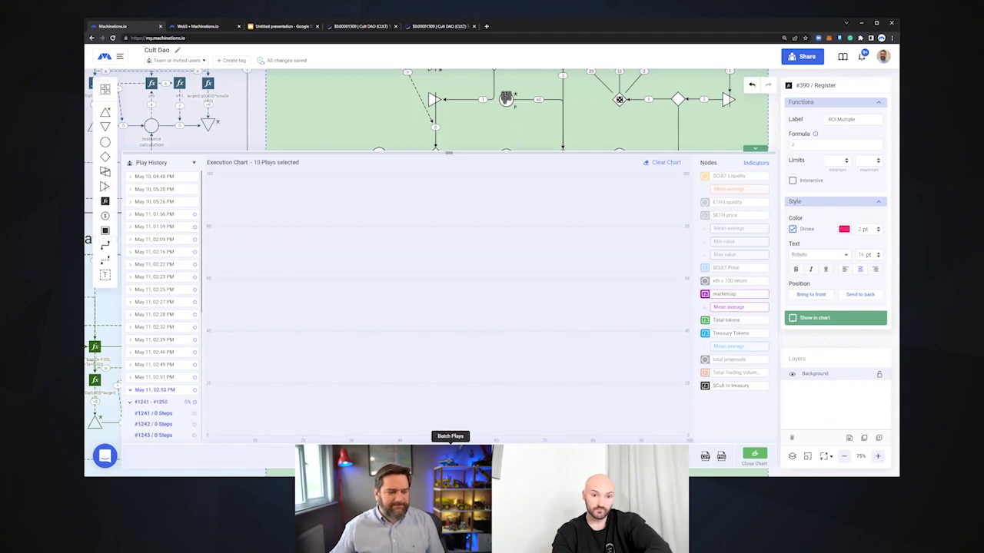
Step: Run batch plays #1241–#1250 and display plays #1241 and #1243 on the chart
{"action": "left_click", "coordinate": [450, 453]}
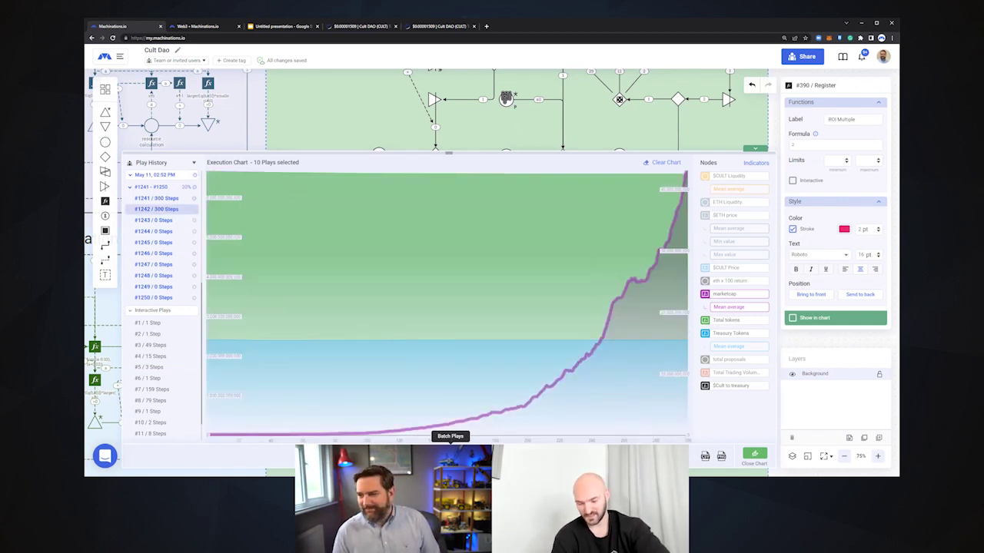
{"action": "left_click", "coordinate": [156, 198]}
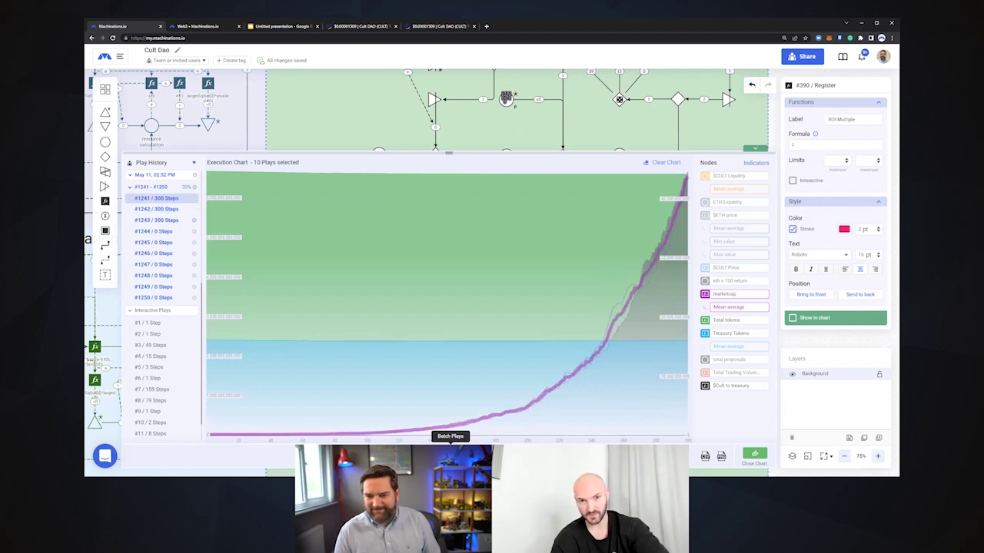
{"action": "left_click", "coordinate": [156, 220]}
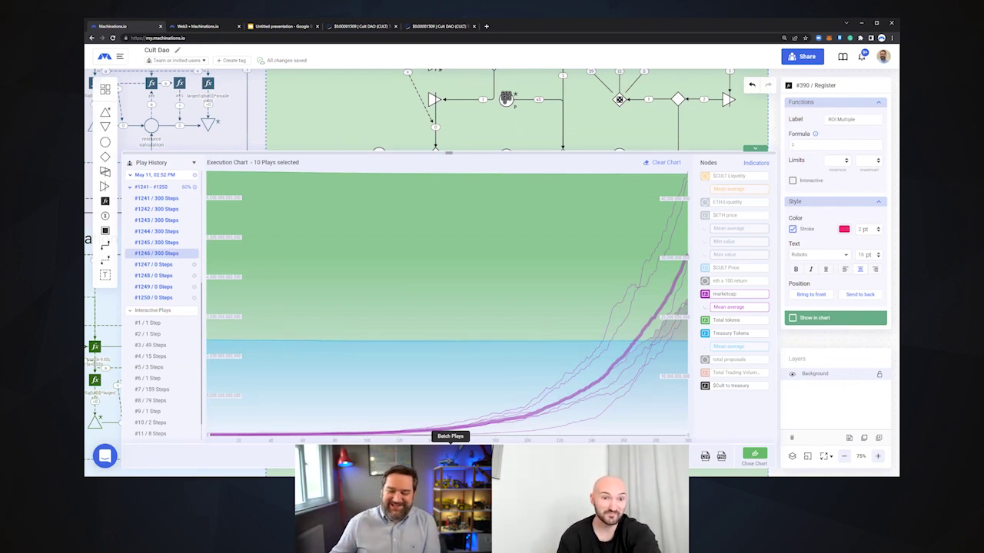
{"action": "mouse_move", "coordinate": [685, 231]}
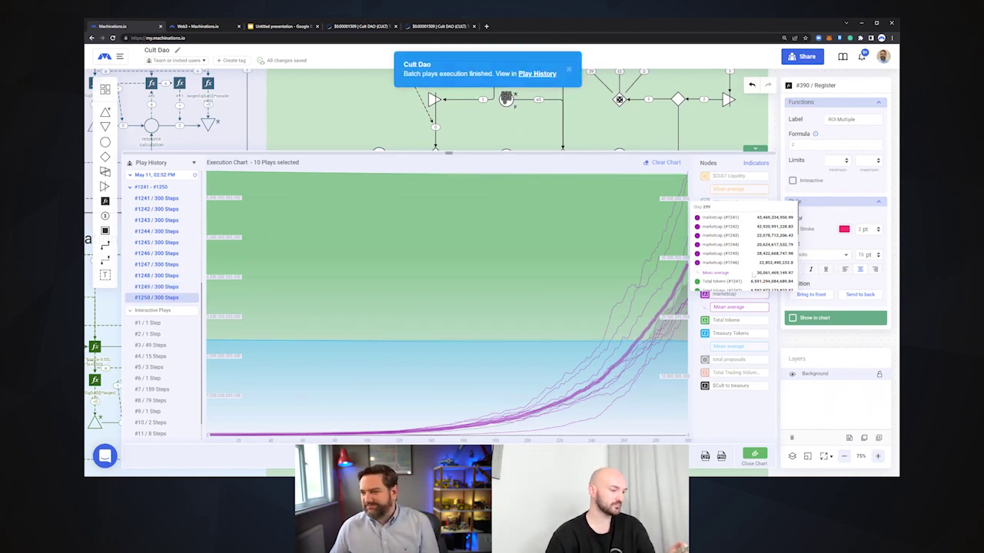
Step: Hide the chart, reselect the ROI Multiple register (now 2), and pan the diagram left
{"action": "left_click", "coordinate": [755, 149]}
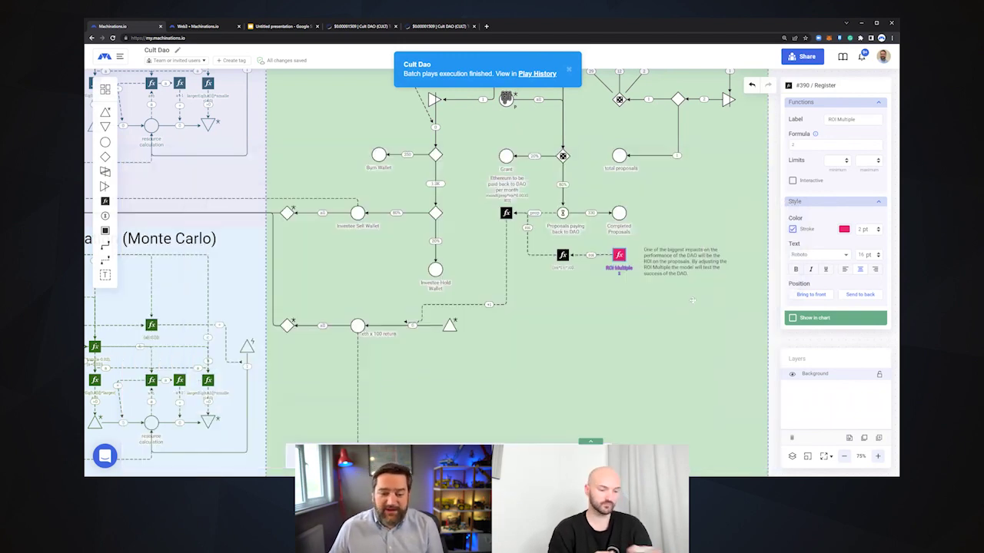
{"action": "left_click", "coordinate": [767, 289]}
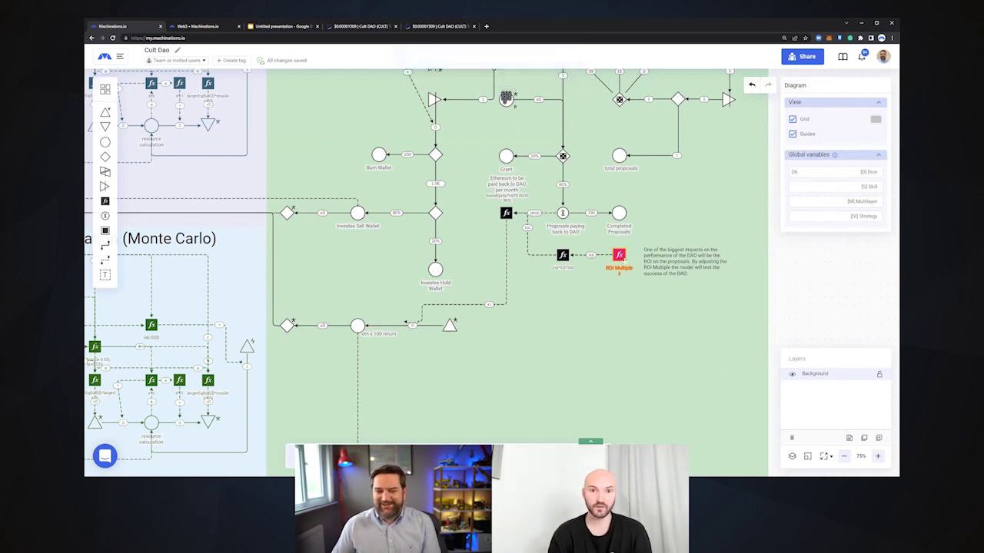
{"action": "left_click", "coordinate": [619, 255]}
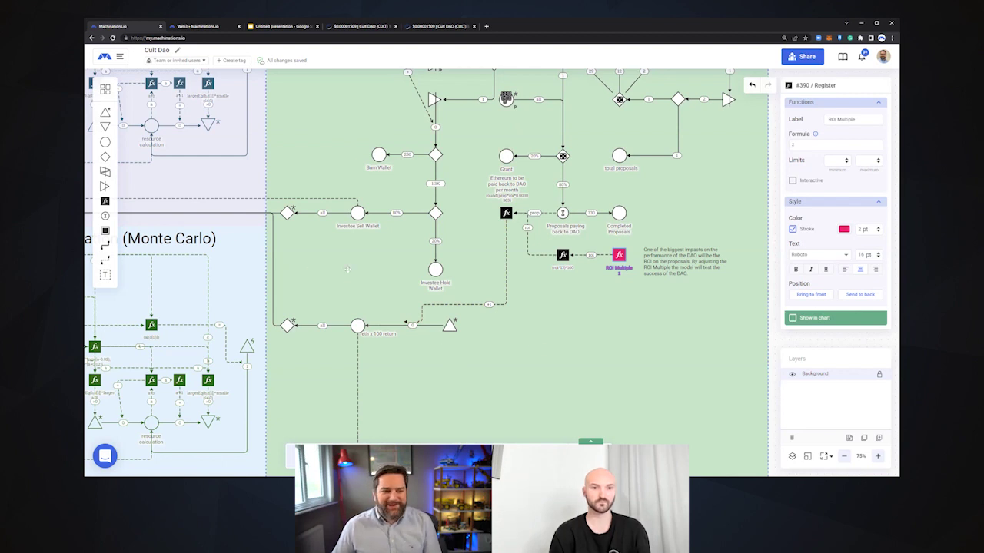
{"action": "scroll", "coordinate": [346, 269], "scroll_direction": "left", "scroll_amount": 10}
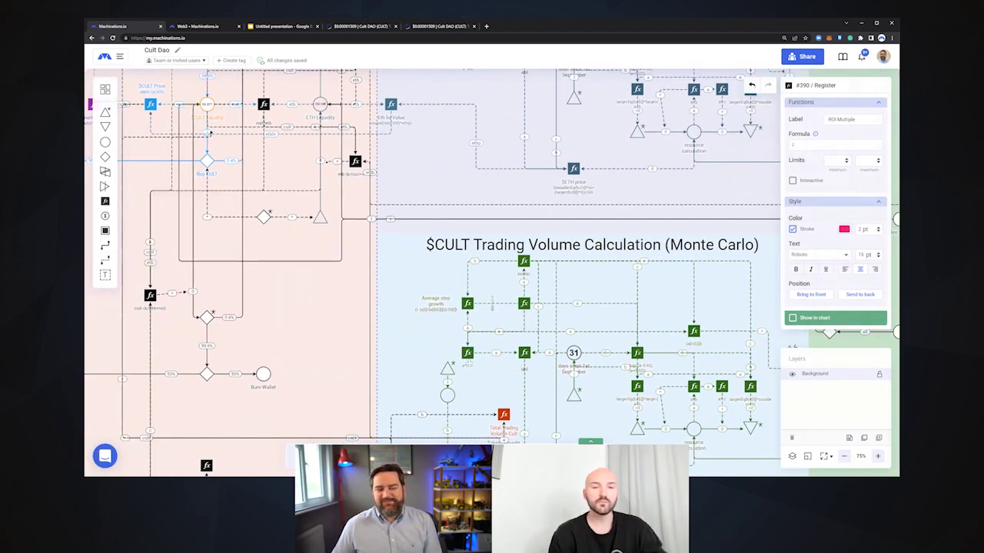
{"action": "scroll", "coordinate": [468, 363], "scroll_direction": "left", "scroll_amount": 5}
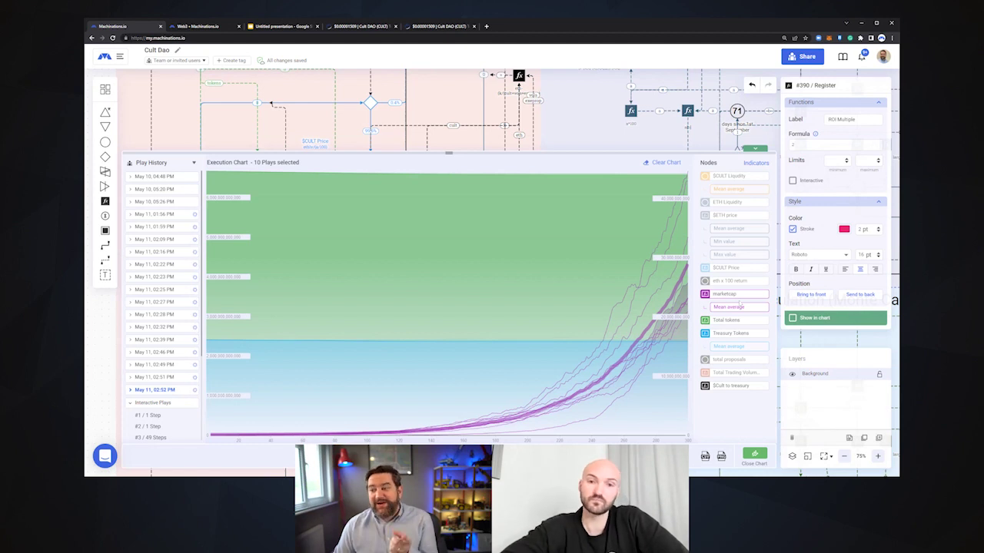
Step: Open display options for the $Cult to treasury series, then hide the execution chart
{"action": "mouse_move", "coordinate": [733, 312]}
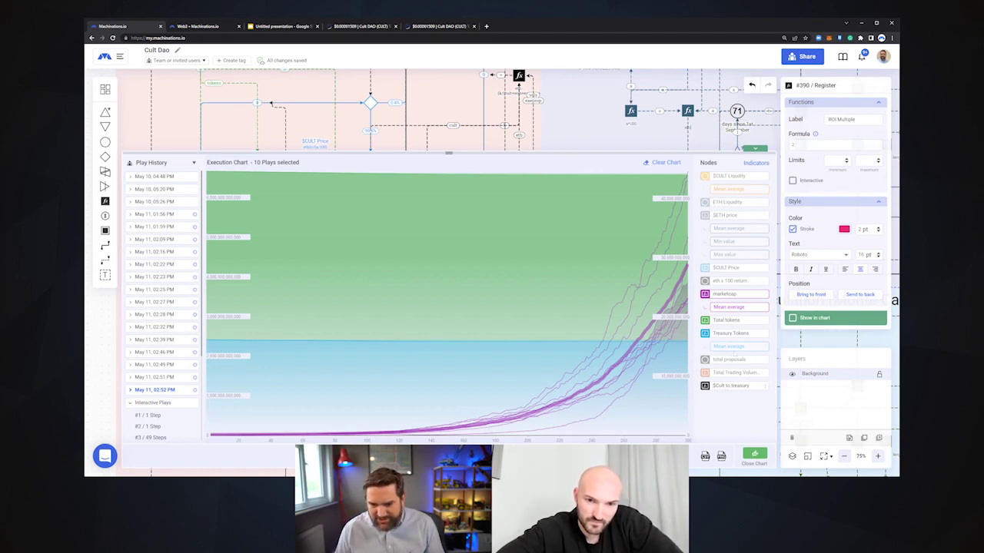
{"action": "left_click", "coordinate": [764, 389]}
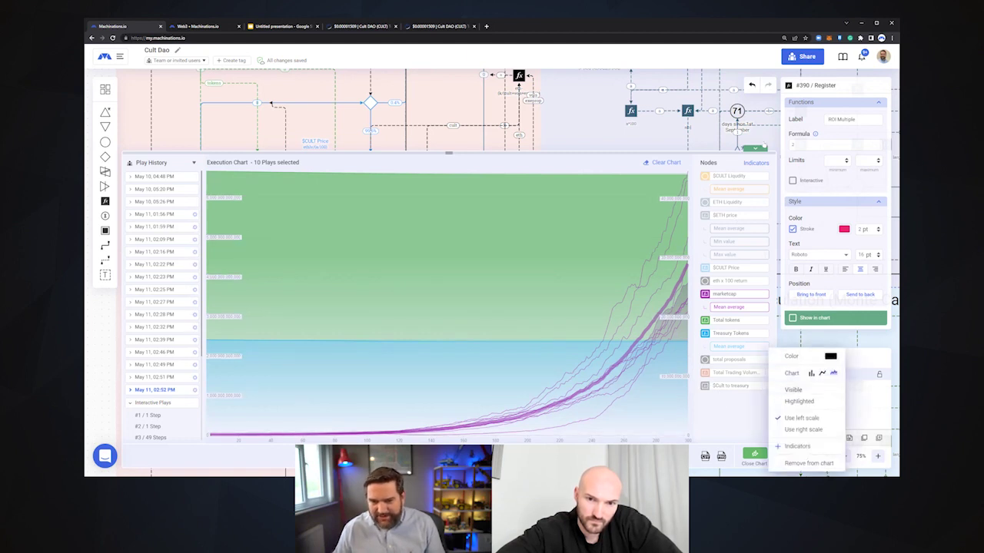
{"action": "left_click", "coordinate": [760, 146]}
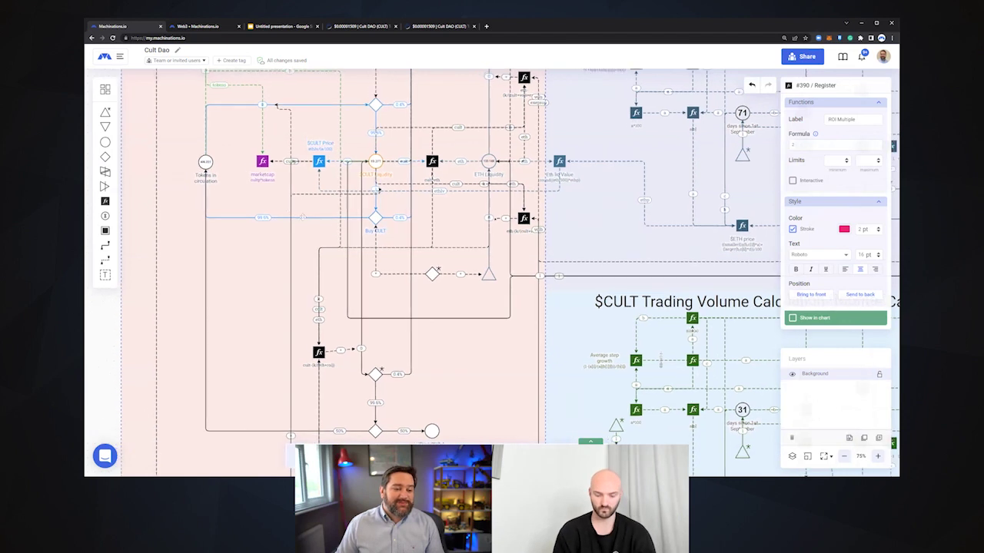
Step: Make the $CULT Price series visible in the chart, review its values, then close the chart
{"action": "left_click", "coordinate": [357, 179]}
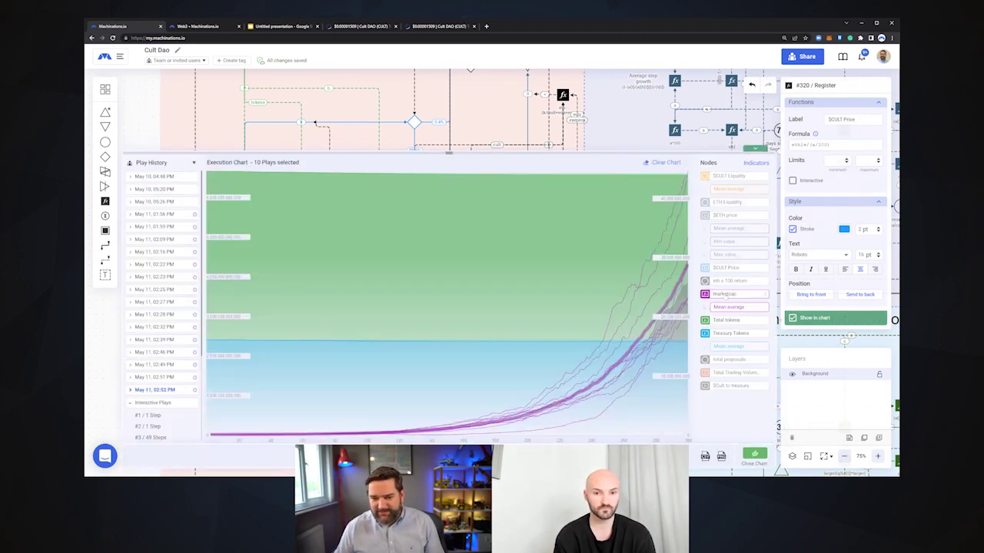
{"action": "left_click", "coordinate": [763, 269]}
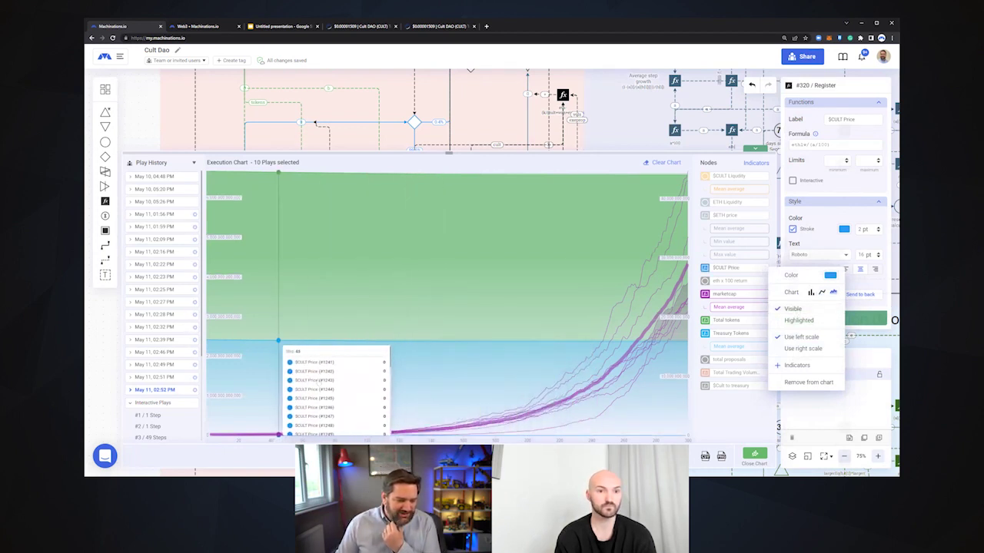
{"action": "scroll", "coordinate": [330, 391], "scroll_direction": "down", "scroll_amount": 3}
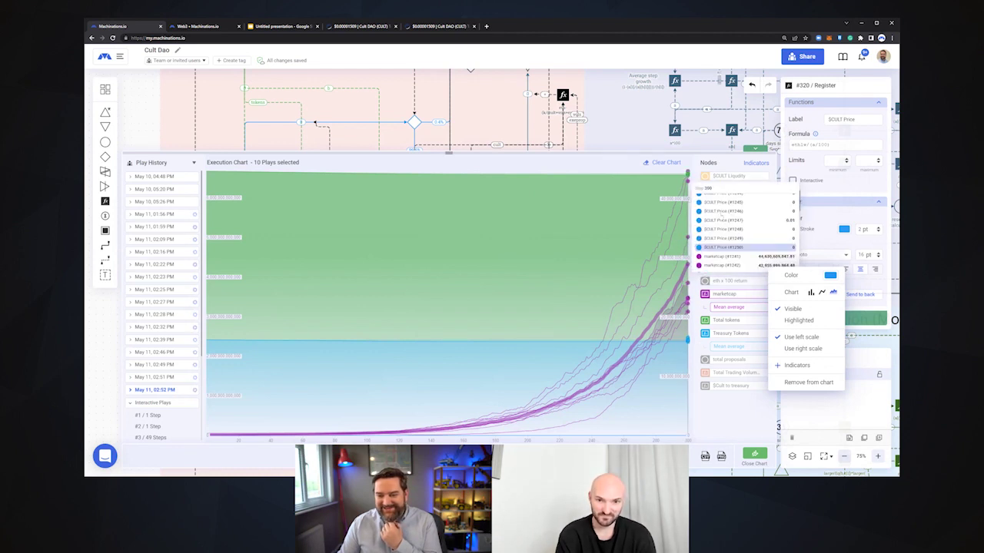
{"action": "scroll", "coordinate": [795, 225], "scroll_direction": "up", "scroll_amount": 2}
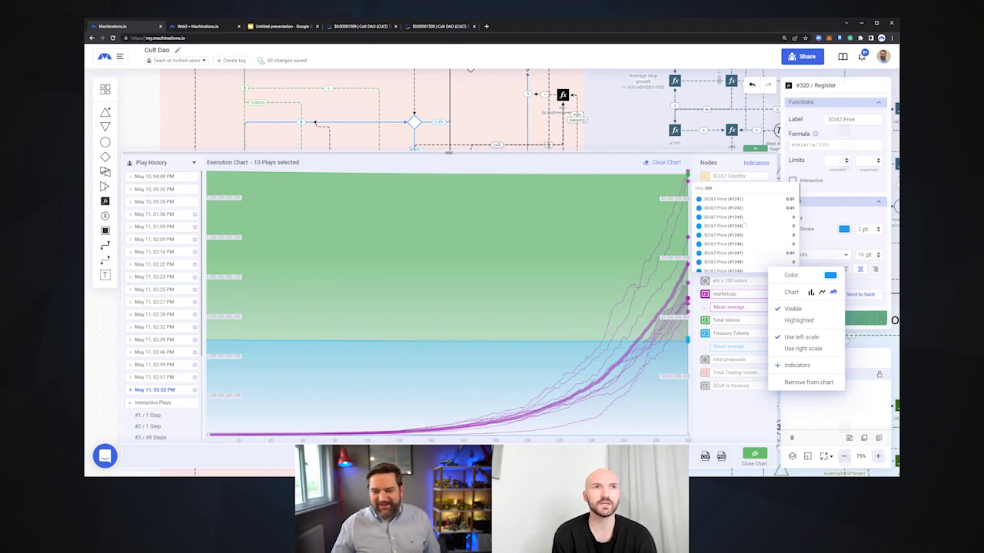
{"action": "scroll", "coordinate": [734, 231], "scroll_direction": "down", "scroll_amount": 1}
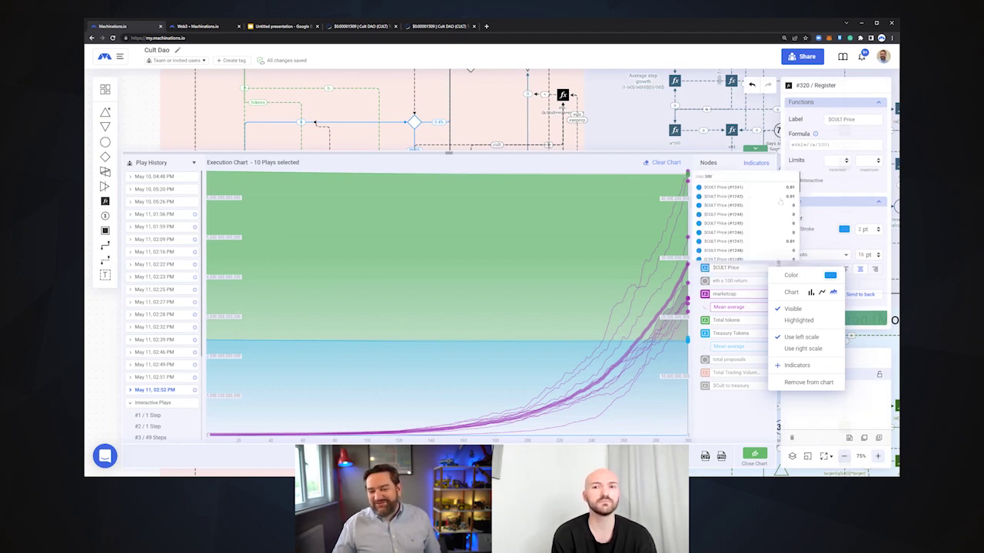
{"action": "scroll", "coordinate": [779, 202], "scroll_direction": "down", "scroll_amount": 3}
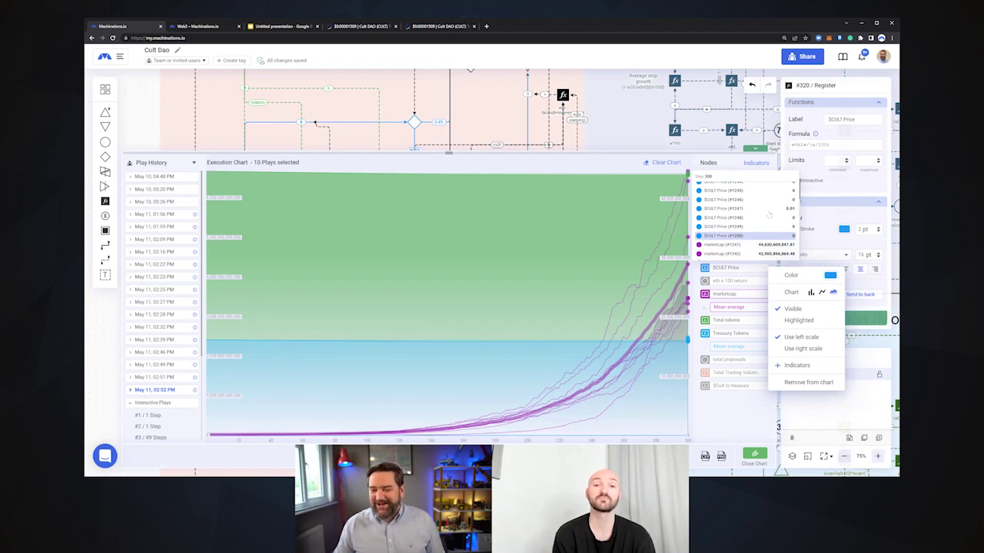
{"action": "scroll", "coordinate": [769, 216], "scroll_direction": "up", "scroll_amount": 3}
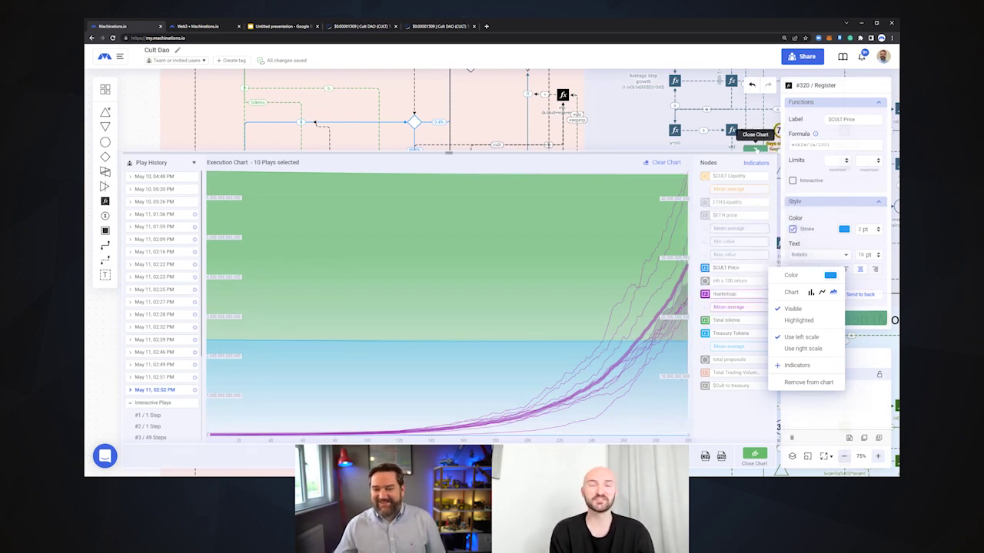
{"action": "left_click", "coordinate": [755, 148]}
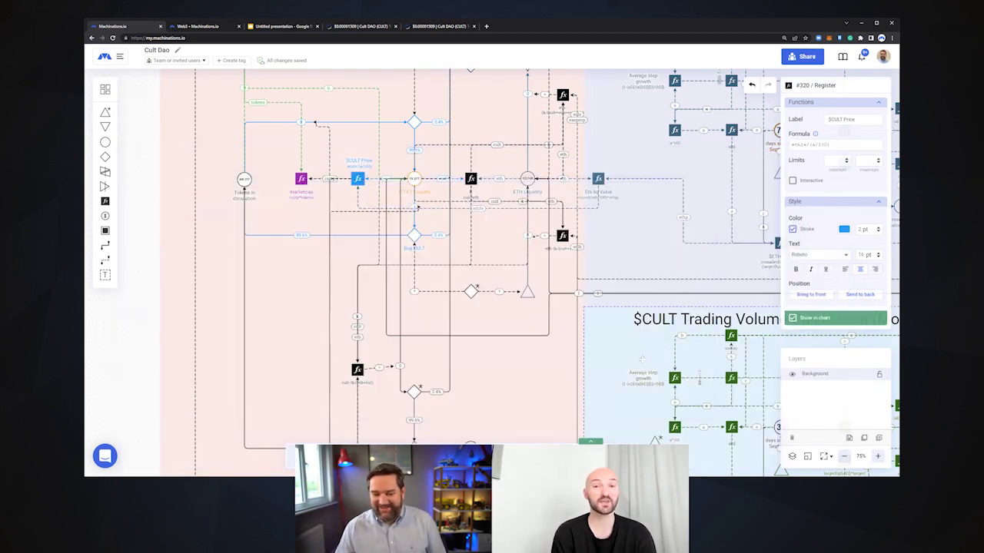
Step: Deselect everything and zoom out twice so the entire Cult Dao diagram fits
{"action": "scroll", "coordinate": [628, 335], "scroll_direction": "right", "scroll_amount": 5}
{"action": "scroll", "coordinate": [628, 335], "scroll_direction": "down", "scroll_amount": 3}
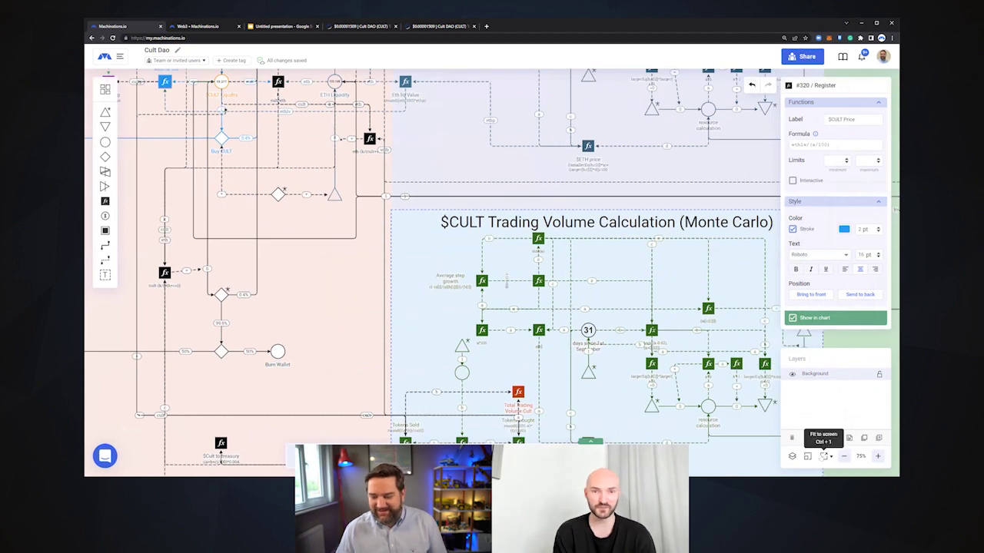
{"action": "left_click", "coordinate": [765, 459]}
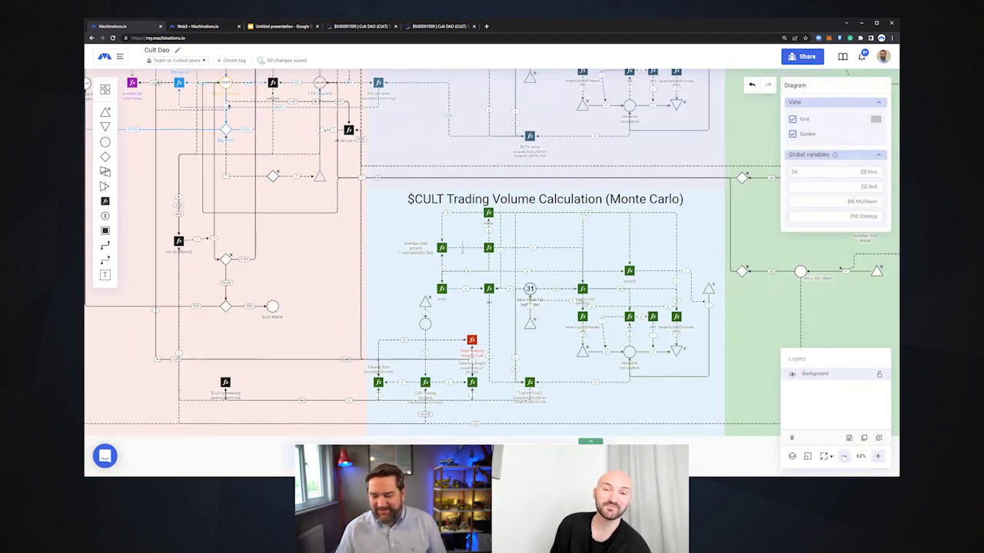
{"action": "left_click", "coordinate": [843, 457]}
{"action": "left_click", "coordinate": [843, 456]}
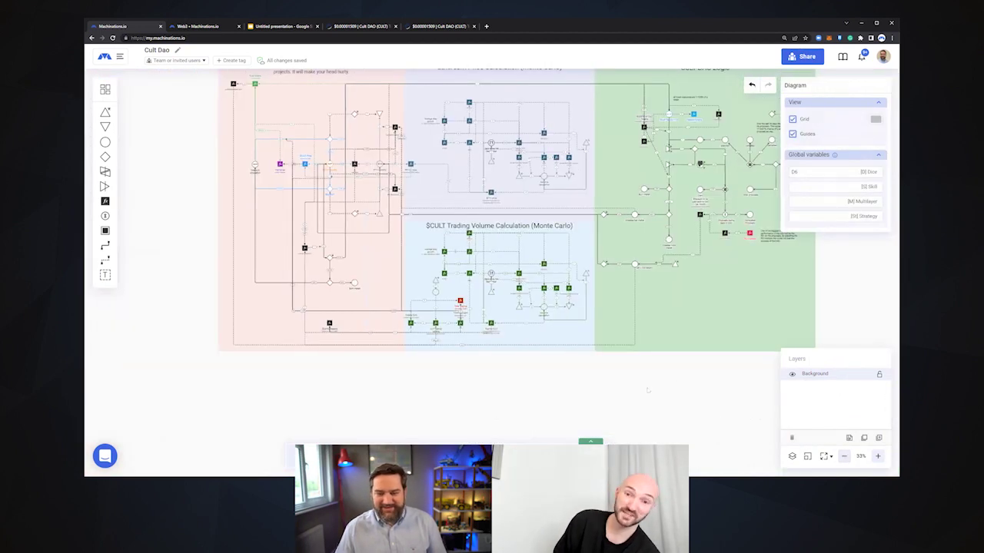
{"action": "scroll", "coordinate": [648, 390], "scroll_direction": "right", "scroll_amount": 3}
{"action": "scroll", "coordinate": [648, 390], "scroll_direction": "up", "scroll_amount": 2}
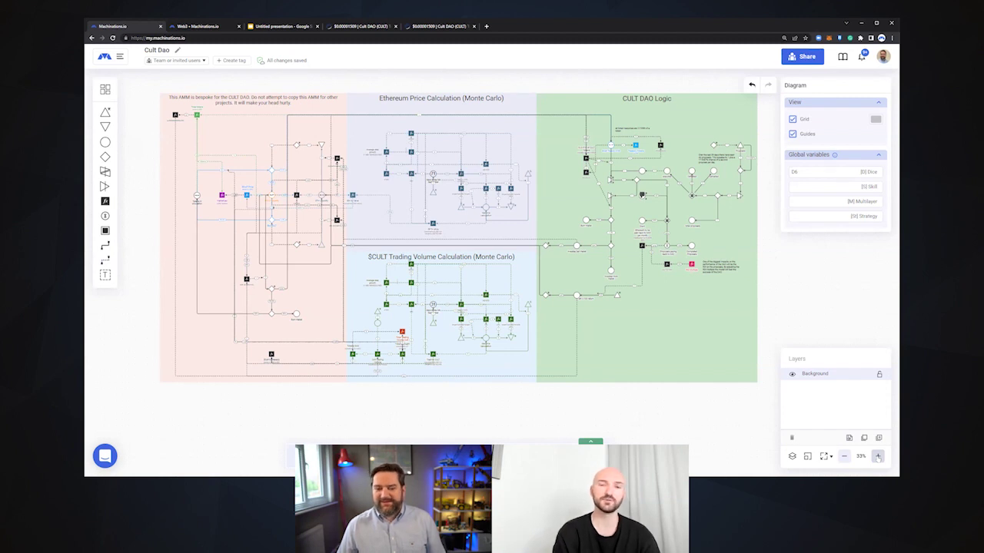
Step: Zoom to 50%, select the Burn Wallet pool, and bring its burn branch into close view
{"action": "left_click", "coordinate": [877, 456]}
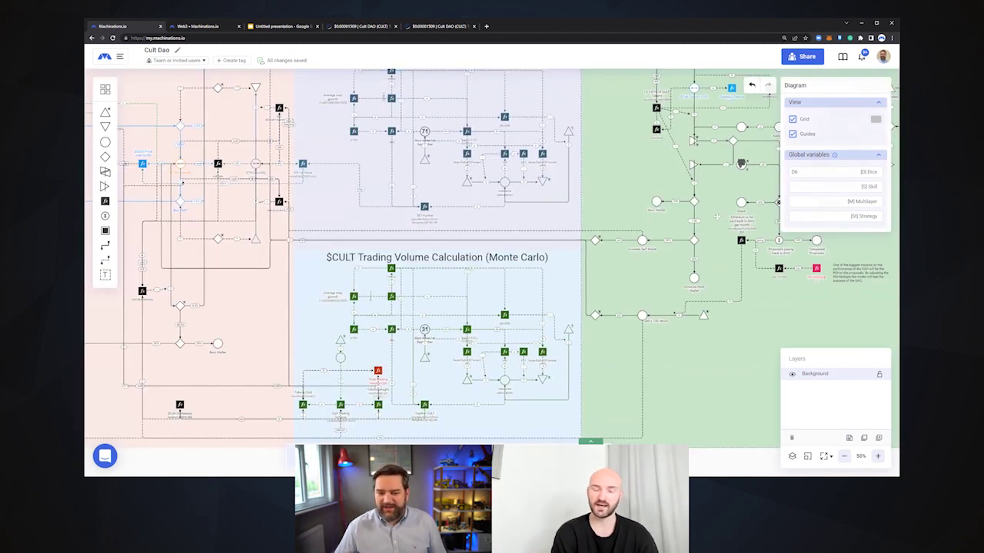
{"action": "left_click_drag", "start_coordinate": [727, 212], "coordinate": [694, 245]}
{"action": "left_click", "coordinate": [656, 201]}
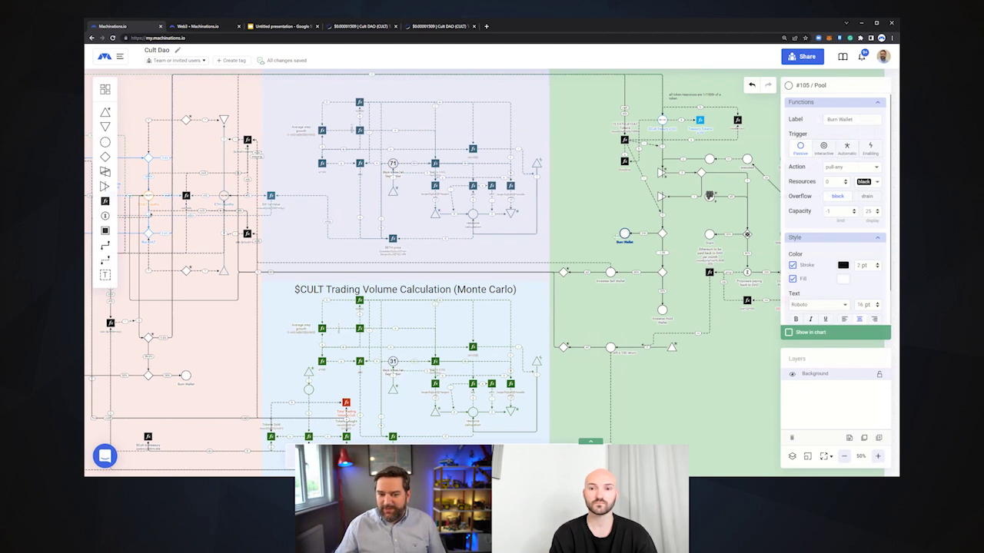
{"action": "scroll", "coordinate": [431, 269], "scroll_direction": "left", "scroll_amount": 1}
{"action": "scroll", "coordinate": [431, 269], "scroll_direction": "left", "scroll_amount": 10}
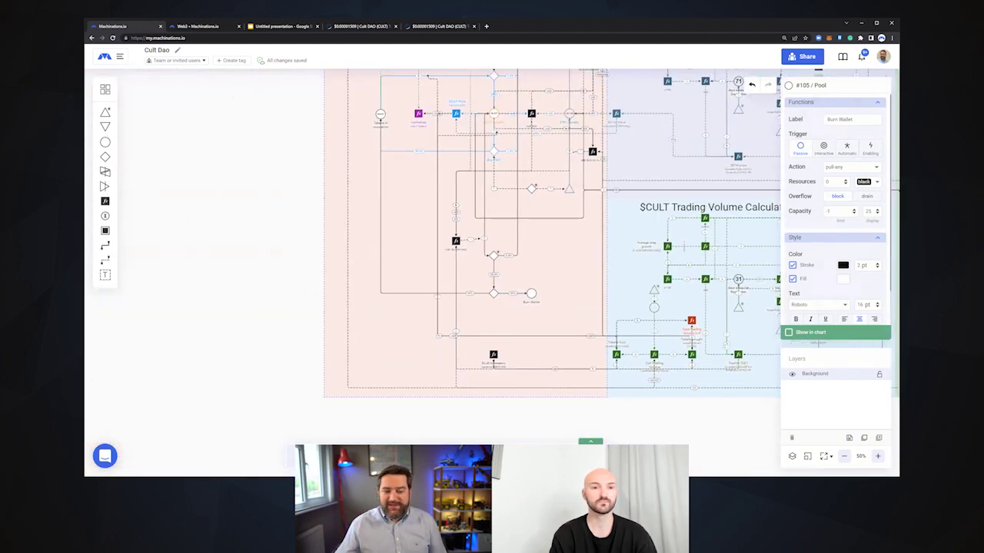
{"action": "scroll", "coordinate": [448, 256], "scroll_direction": "up", "scroll_amount": 5}
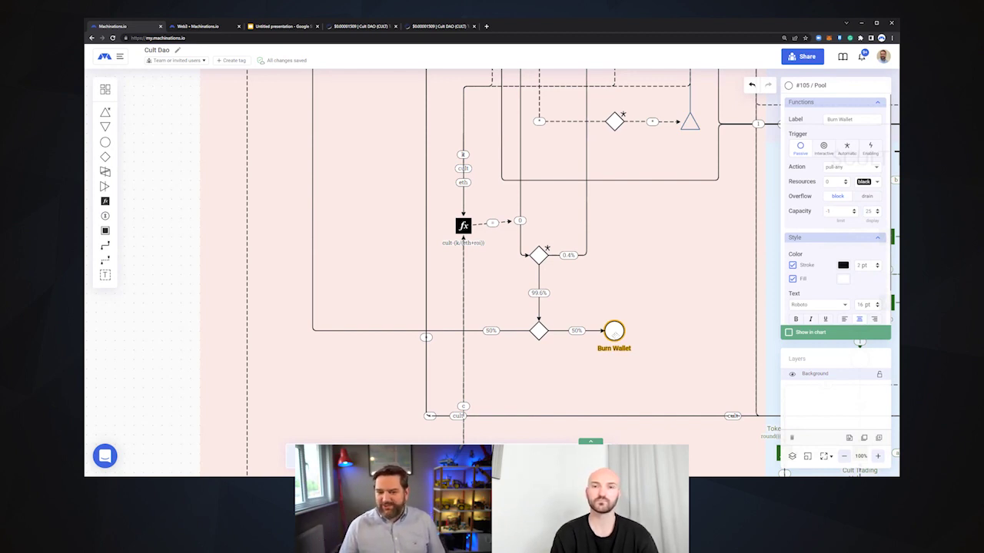
{"action": "scroll", "coordinate": [543, 261], "scroll_direction": "up", "scroll_amount": 5}
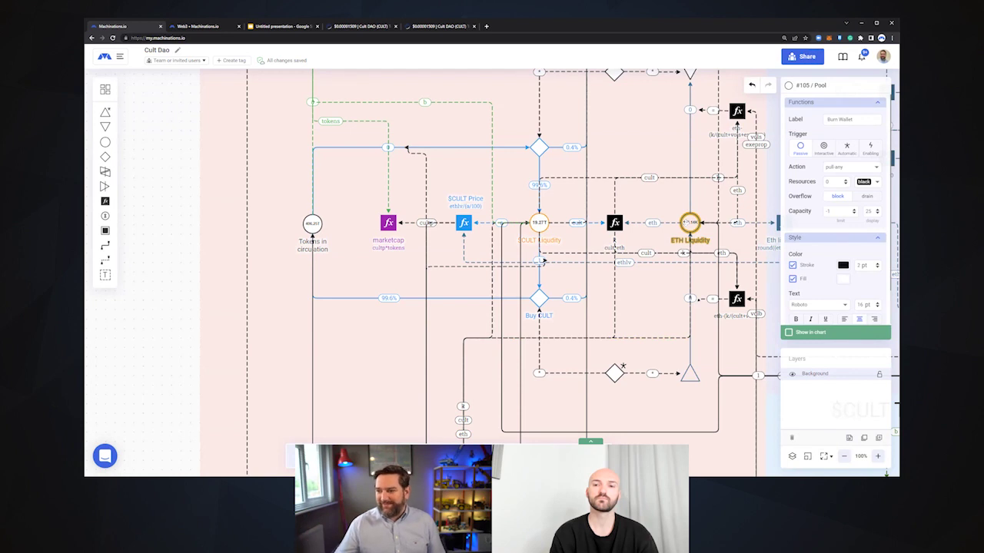
{"action": "scroll", "coordinate": [599, 246], "scroll_direction": "down", "scroll_amount": 3}
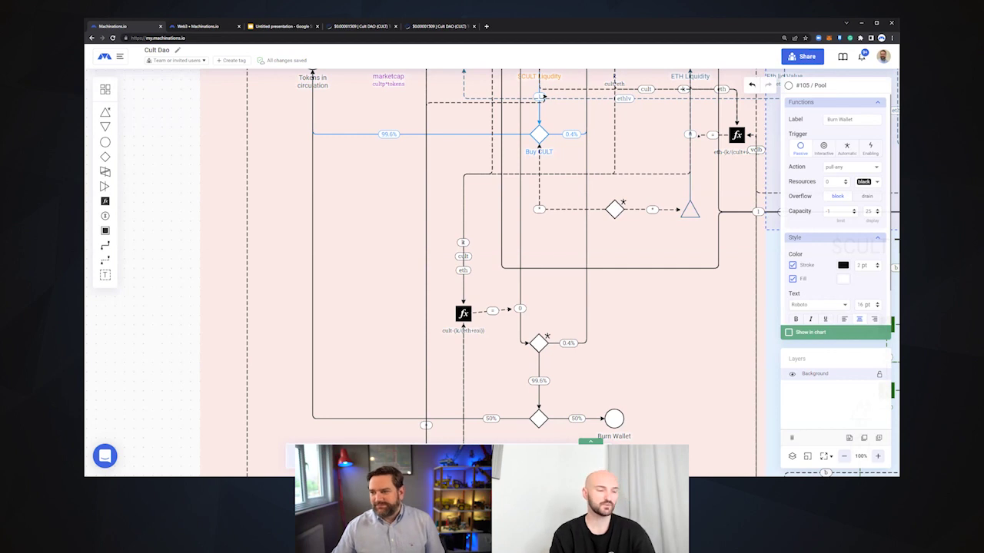
{"action": "scroll", "coordinate": [492, 269], "scroll_direction": "down", "scroll_amount": 1}
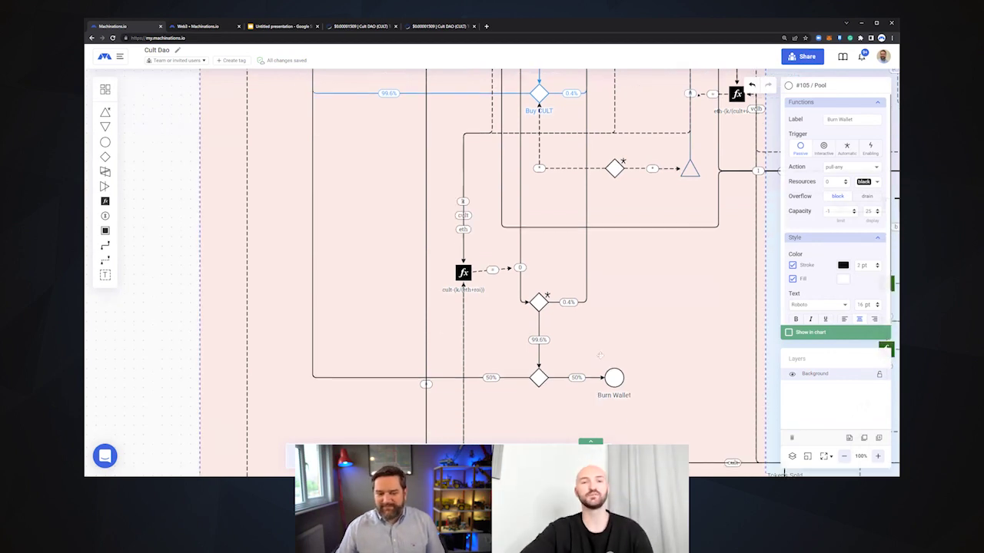